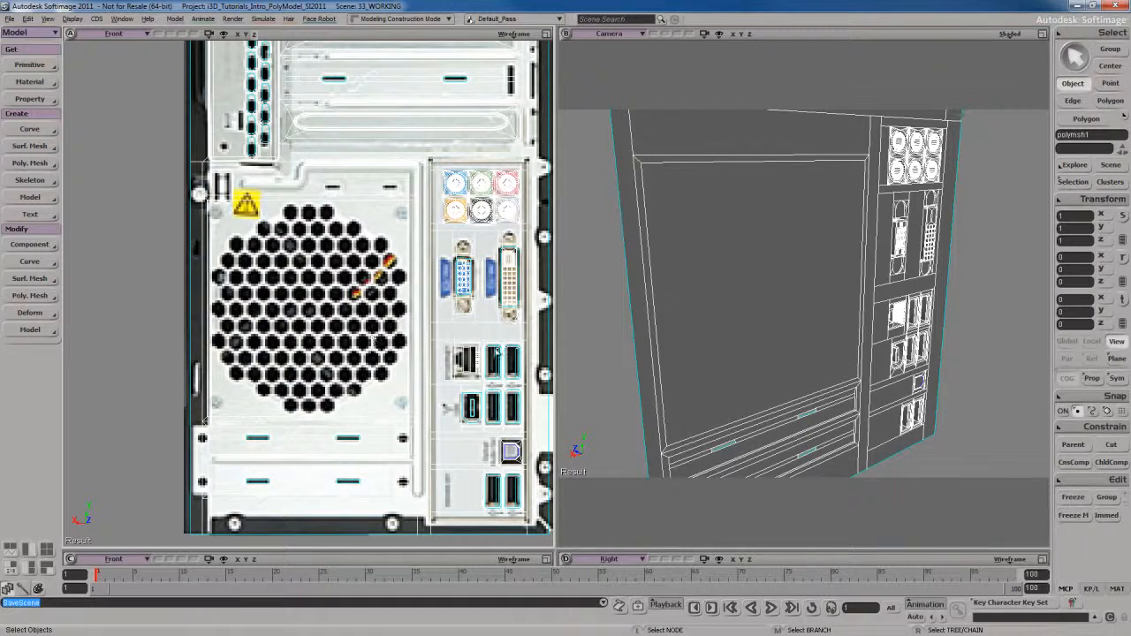
# - Examine the flat polygon covering the hexagonal fan grille area in the front and camera views
pyautogui.moveTo(699, 336); pyautogui.dragTo(701, 338)
pyautogui.moveTo(702, 339); pyautogui.dragTo(714, 343, button='middle')
pyautogui.press('u')
pyautogui.click(763, 268)
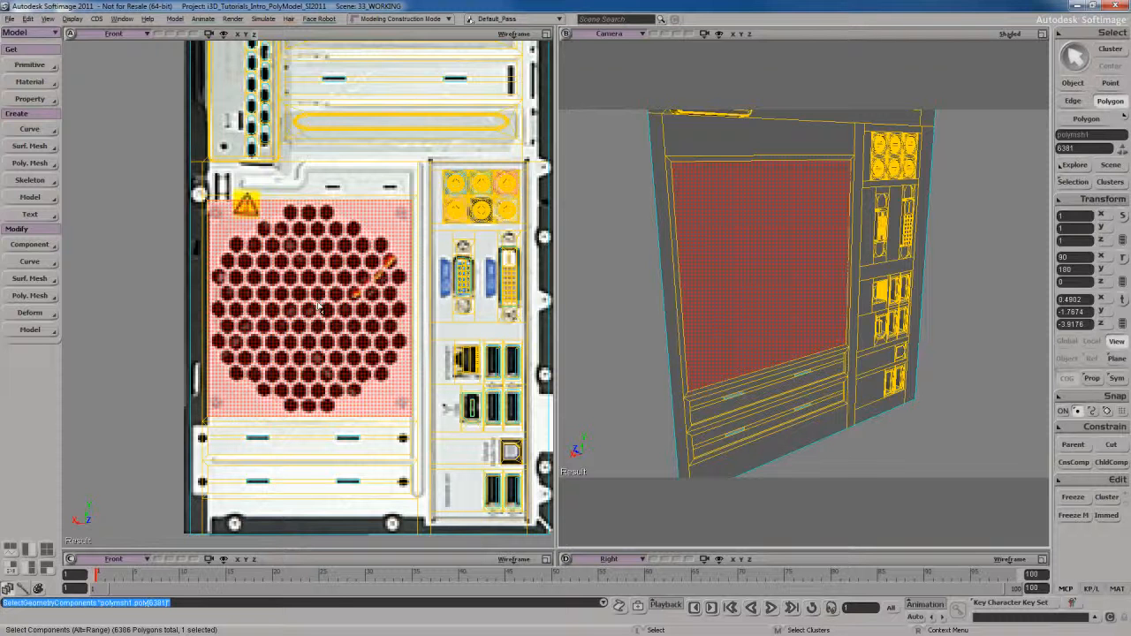
pyautogui.click(158, 287)
pyautogui.press('s')
pyautogui.moveTo(312, 311); pyautogui.dragTo(343, 330)
pyautogui.press('s')
pyautogui.scroll(2, 345, 342)
pyautogui.press('s')
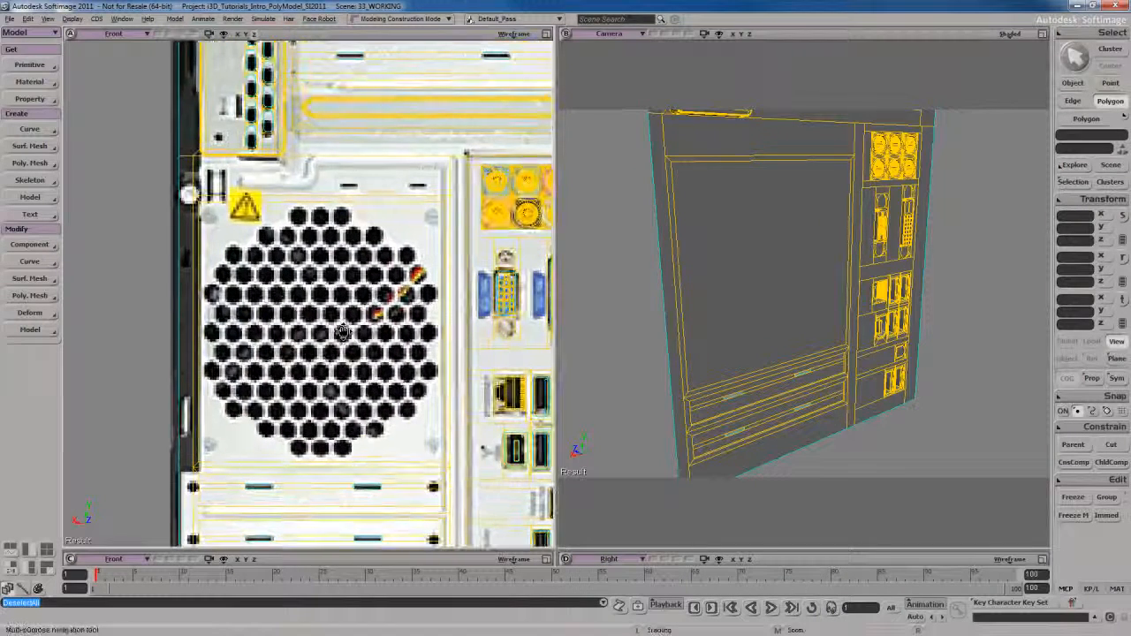
pyautogui.press('s')
pyautogui.moveTo(731, 285); pyautogui.dragTo(722, 307)
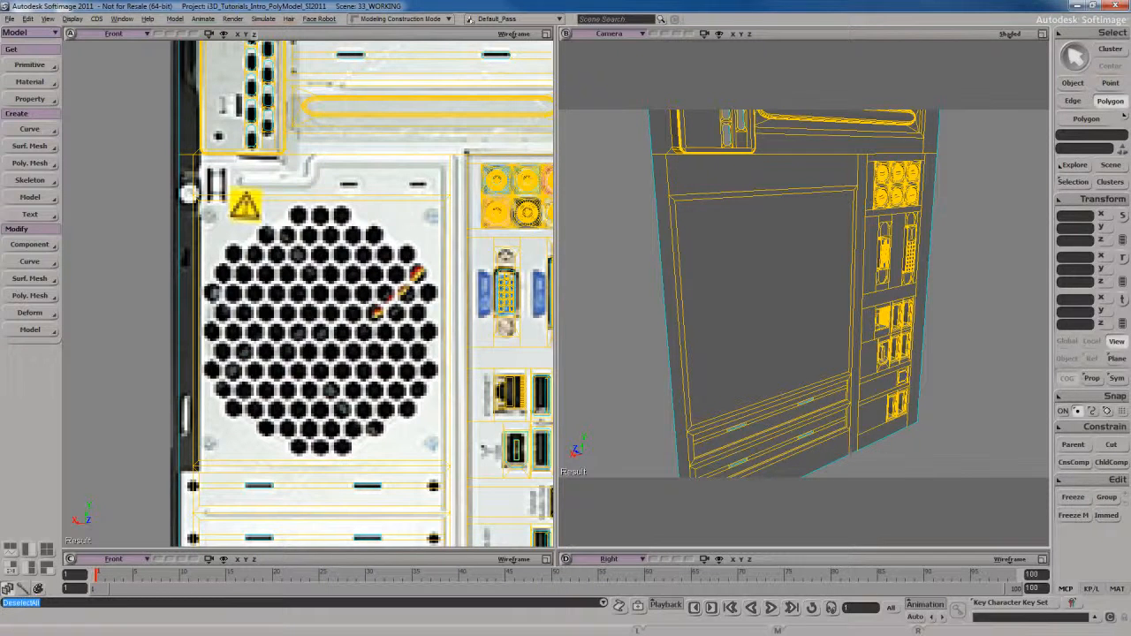
# - Check the hexagonal fan grille holes in the reference photo close back.jpg and minimise the photo
pyautogui.hotkey('alt', 'Tab')
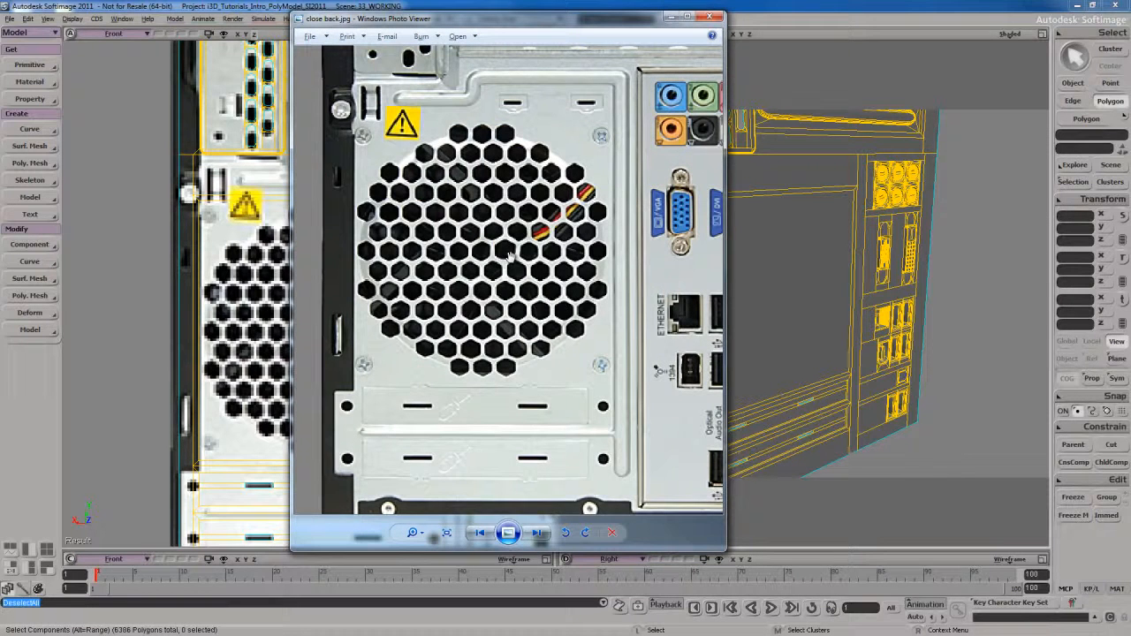
pyautogui.moveTo(498, 257); pyautogui.dragTo(495, 271)
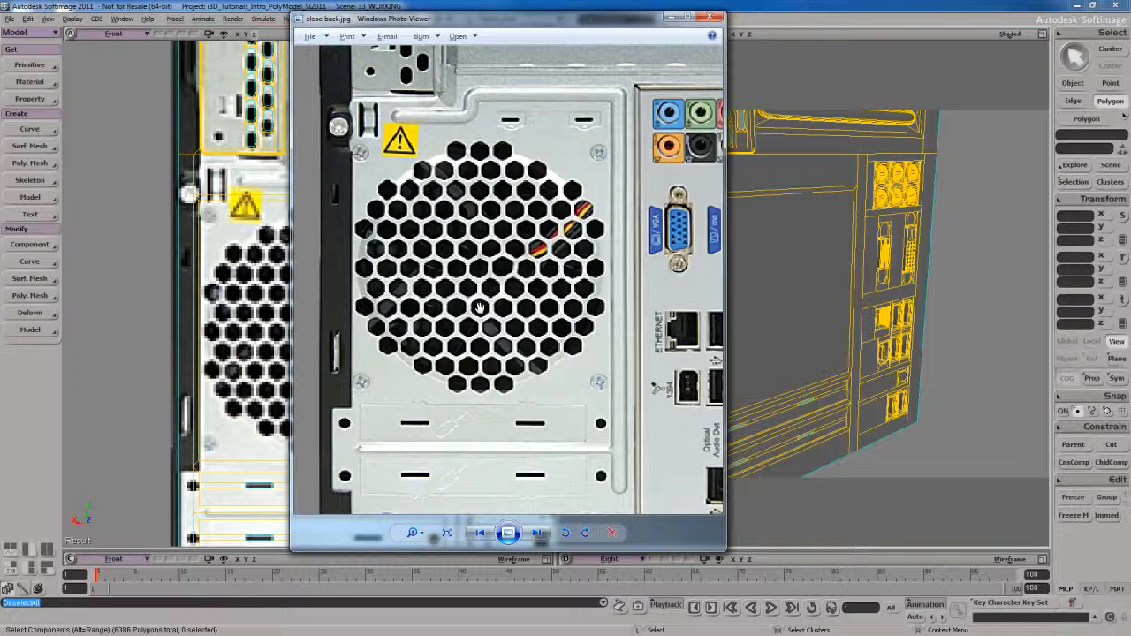
pyautogui.click(672, 17)
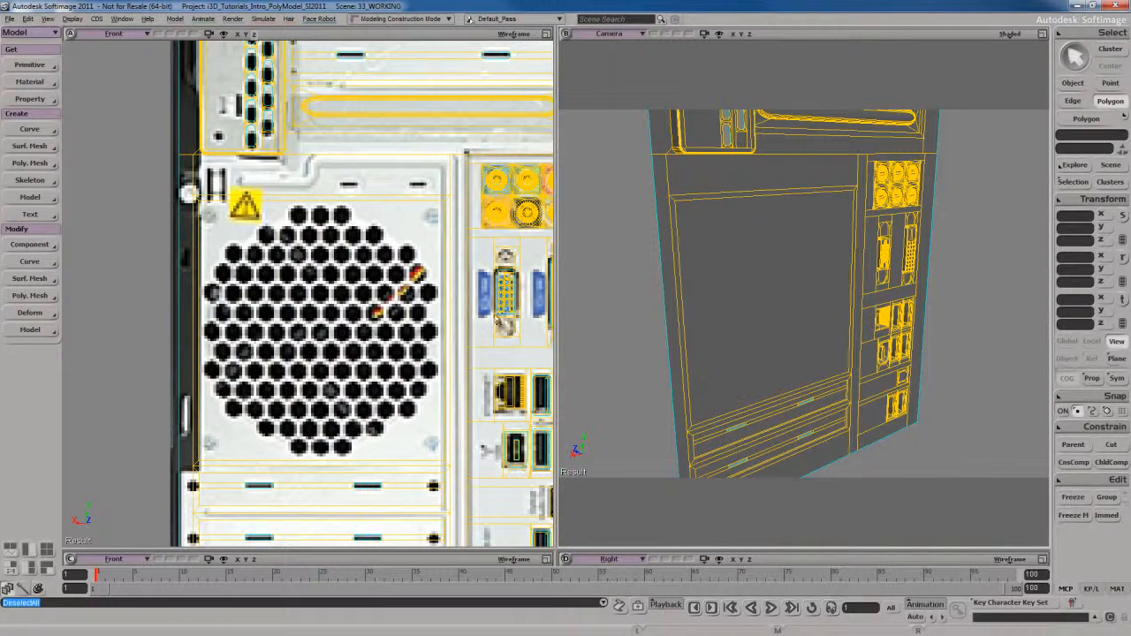
# - Create a polygon mesh cylinder primitive
pyautogui.press('s')
pyautogui.moveTo(133, 217); pyautogui.dragTo(132, 228)
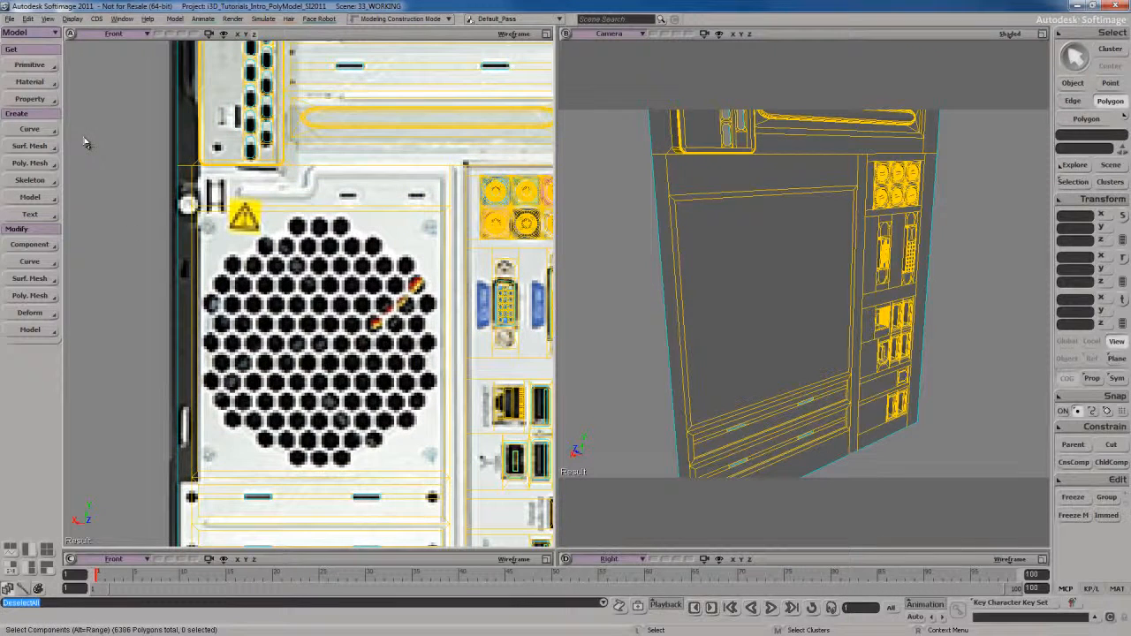
pyautogui.click(31, 65)
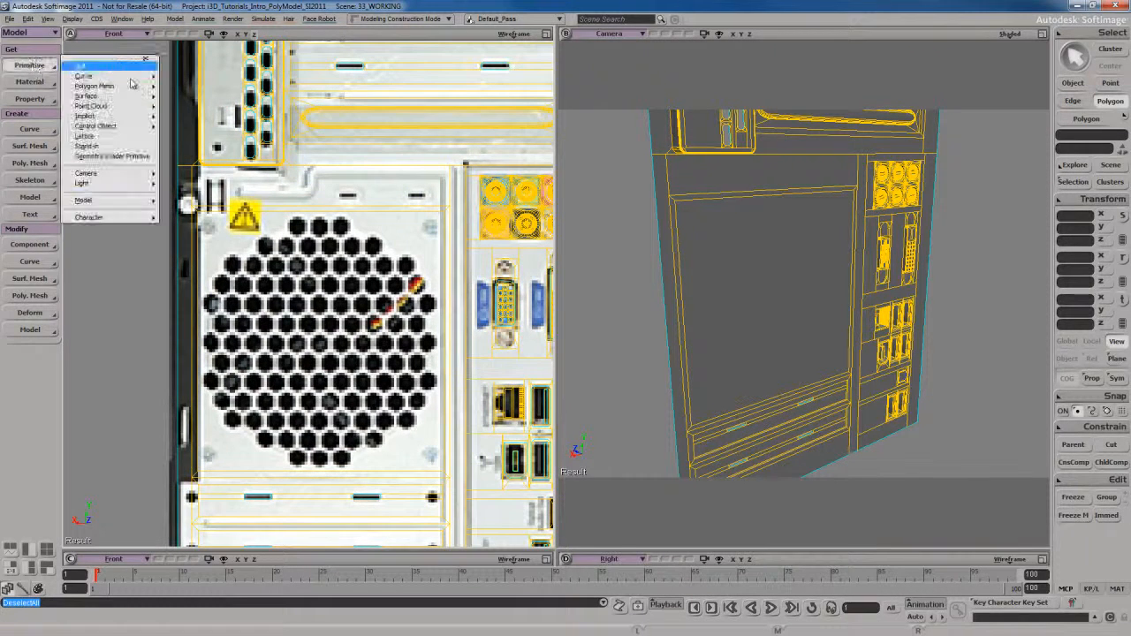
pyautogui.moveTo(106, 86)
pyautogui.click(201, 109)
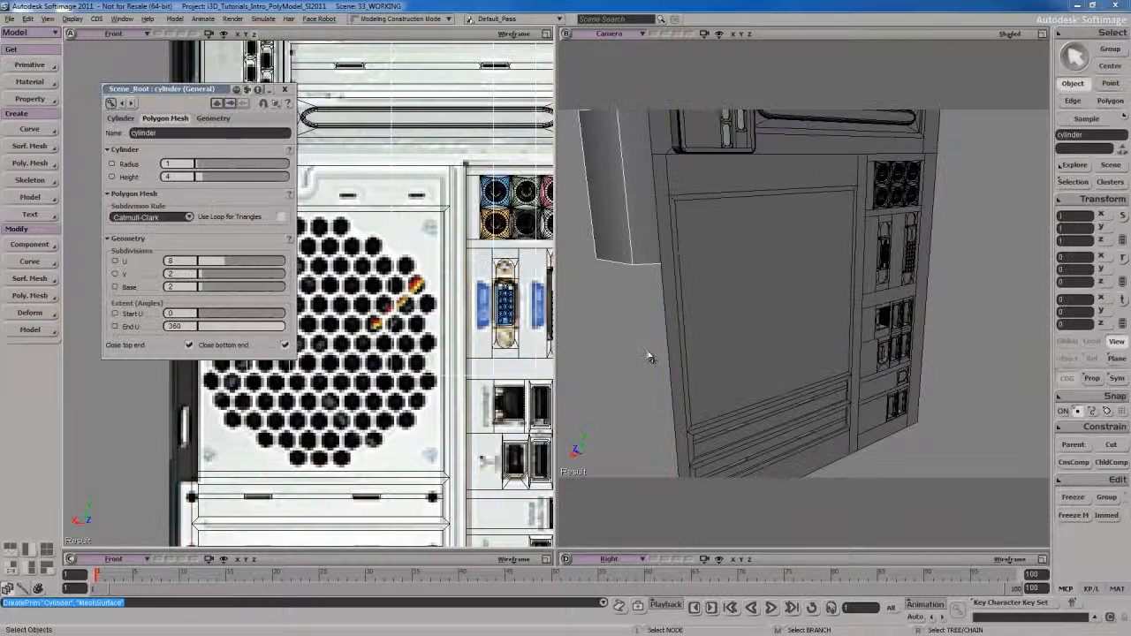
# - Rotate the cylinder to -90 degrees in X and move it out from the back panel to Z about -5.7
pyautogui.scroll(3, 652, 345)
pyautogui.press('F12')
pyautogui.scroll(-3, 541, 400)
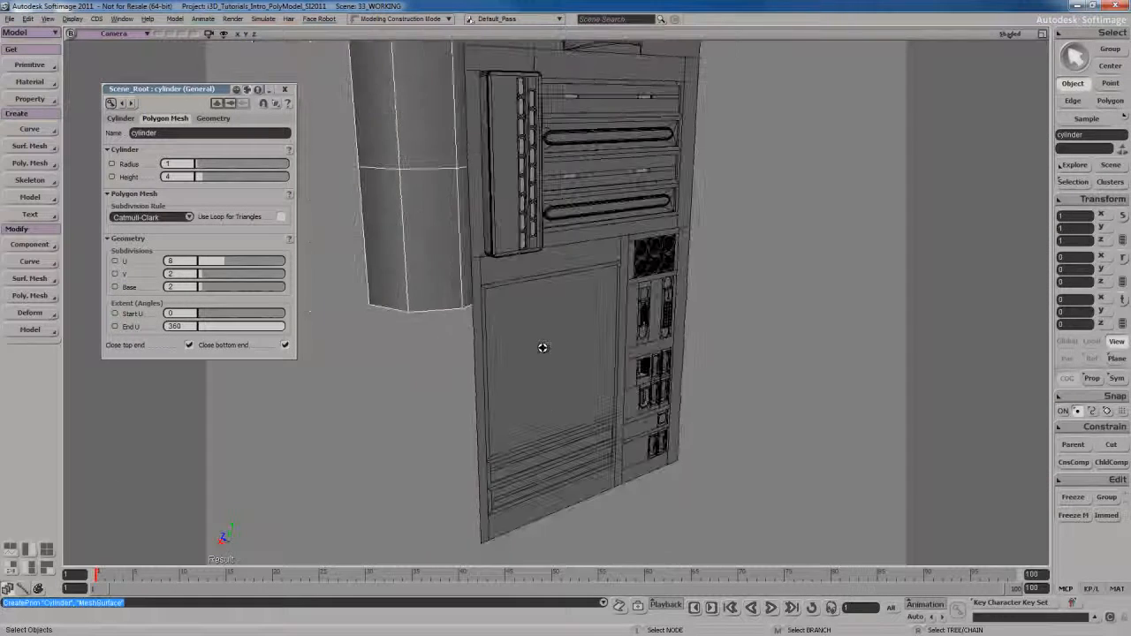
pyautogui.press('s')
pyautogui.moveTo(540, 399); pyautogui.dragTo(563, 350)
pyautogui.moveTo(563, 351)
pyautogui.mouseDown(button='right')
pyautogui.moveTo(619, 412)
pyautogui.moveTo(560, 362)
pyautogui.mouseUp(button='right')
pyautogui.scroll(-2, 551, 403)
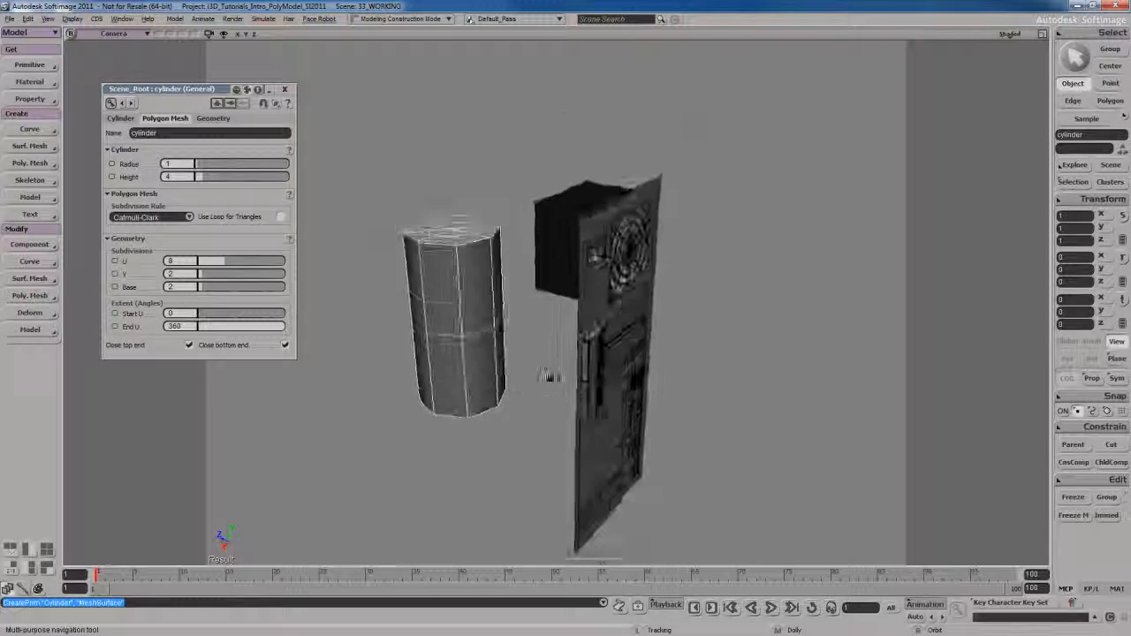
pyautogui.moveTo(551, 404); pyautogui.dragTo(551, 356)
pyautogui.press('c')
pyautogui.moveTo(496, 236); pyautogui.dragTo(545, 378)
pyautogui.press('v')
pyautogui.moveTo(500, 361); pyautogui.dragTo(690, 413, button='middle')
pyautogui.press('s')
pyautogui.moveTo(658, 400); pyautogui.dragTo(555, 356)
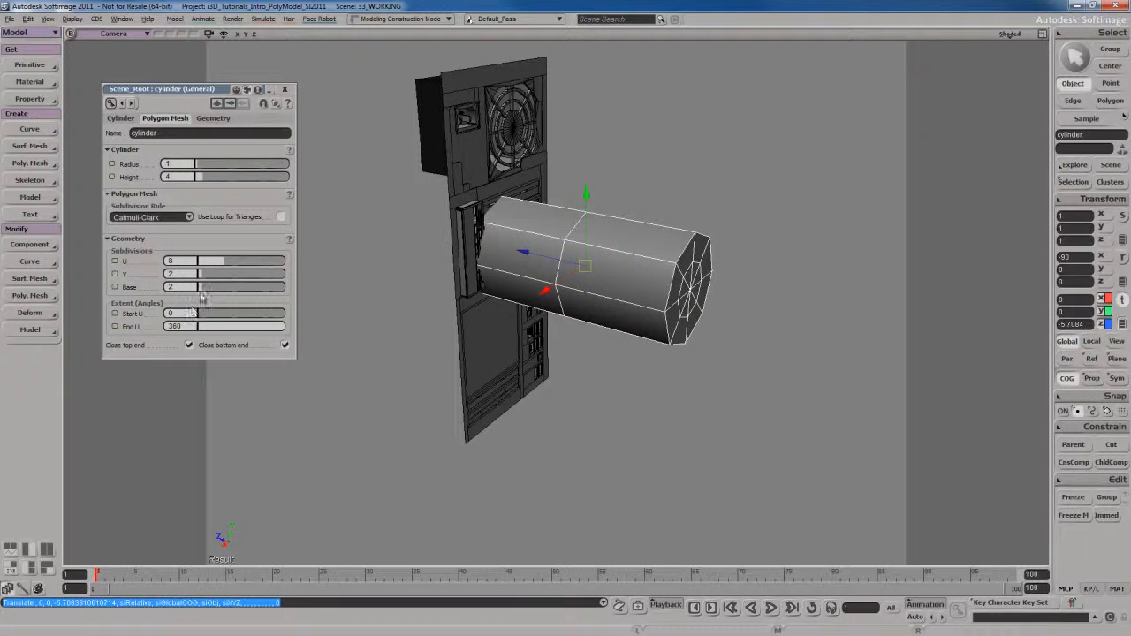
# - Set the cylinder's V and base subdivisions to 1 and its U subdivisions to 6
pyautogui.moveTo(204, 289); pyautogui.dragTo(198, 289)
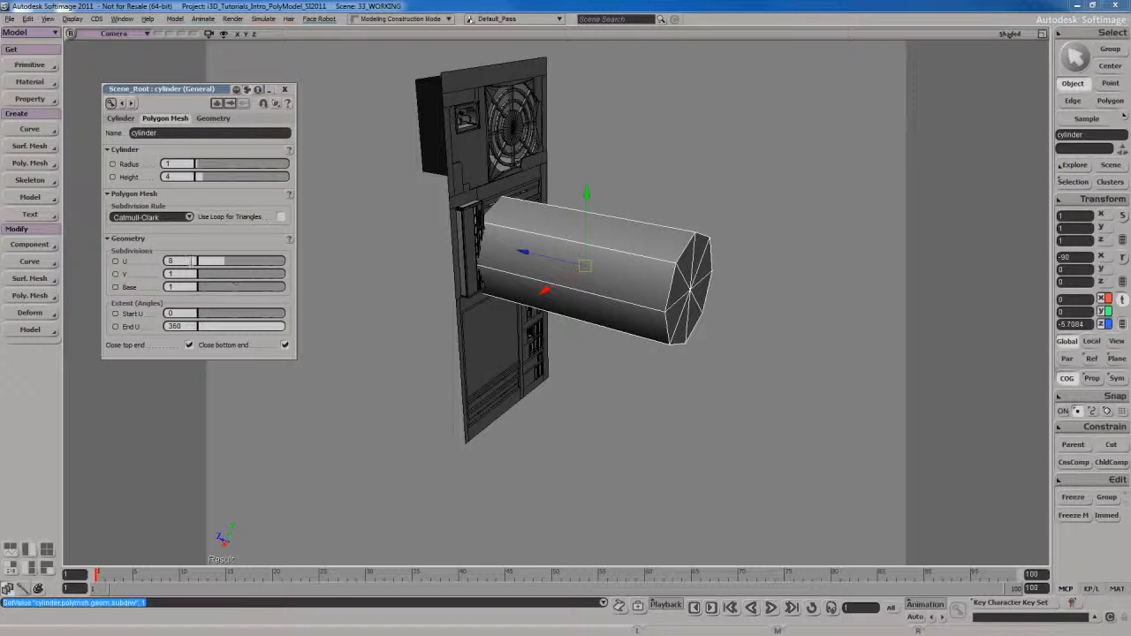
pyautogui.press('s')
pyautogui.moveTo(361, 288); pyautogui.dragTo(333, 273, button='right')
pyautogui.moveTo(333, 273); pyautogui.dragTo(362, 257, button='middle')
pyautogui.moveTo(362, 257); pyautogui.dragTo(361, 266)
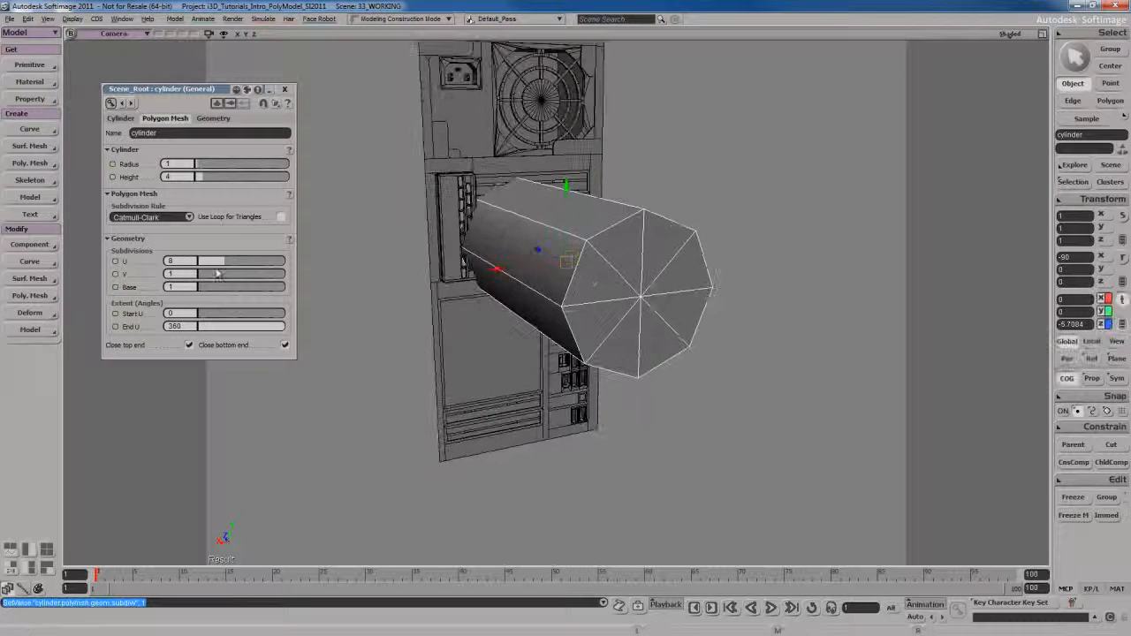
pyautogui.click(189, 262)
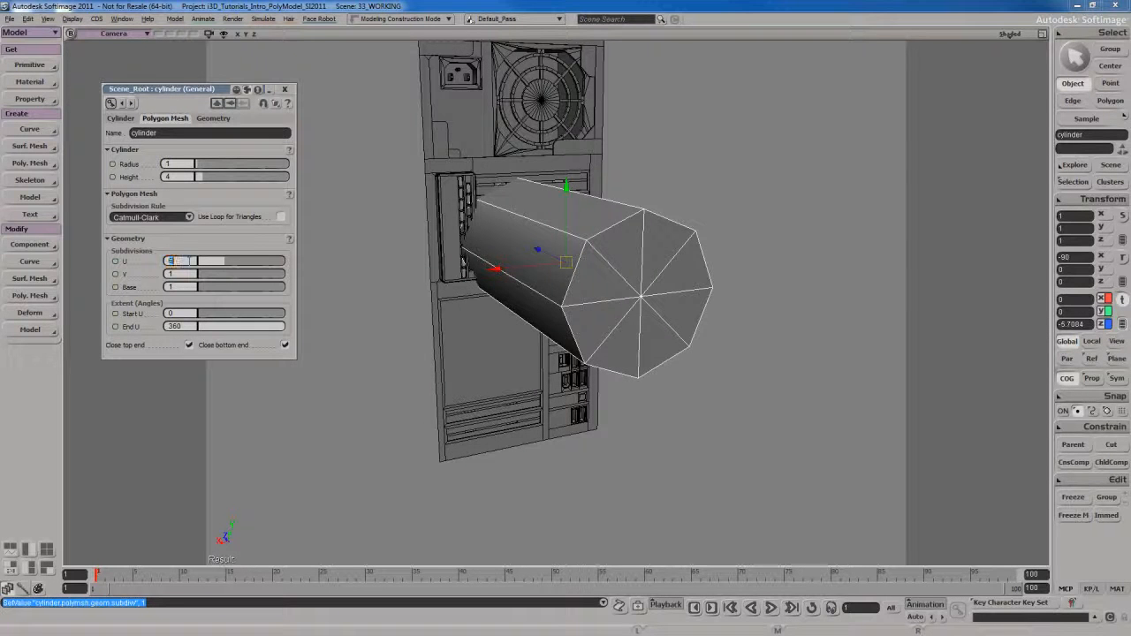
pyautogui.write('6')
pyautogui.press('Return')
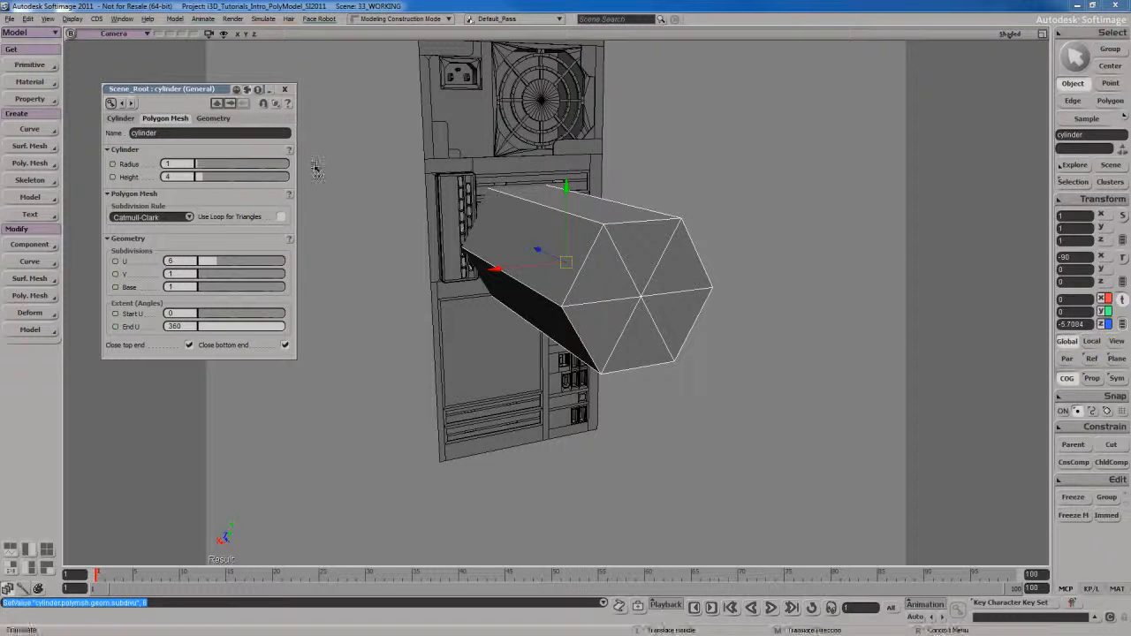
# - Reduce the cylinder's height to about 2.994 and its radius to about 0.104
pyautogui.moveTo(200, 181); pyautogui.dragTo(199, 180)
pyautogui.press('s')
pyautogui.moveTo(512, 316); pyautogui.dragTo(574, 308, button='right')
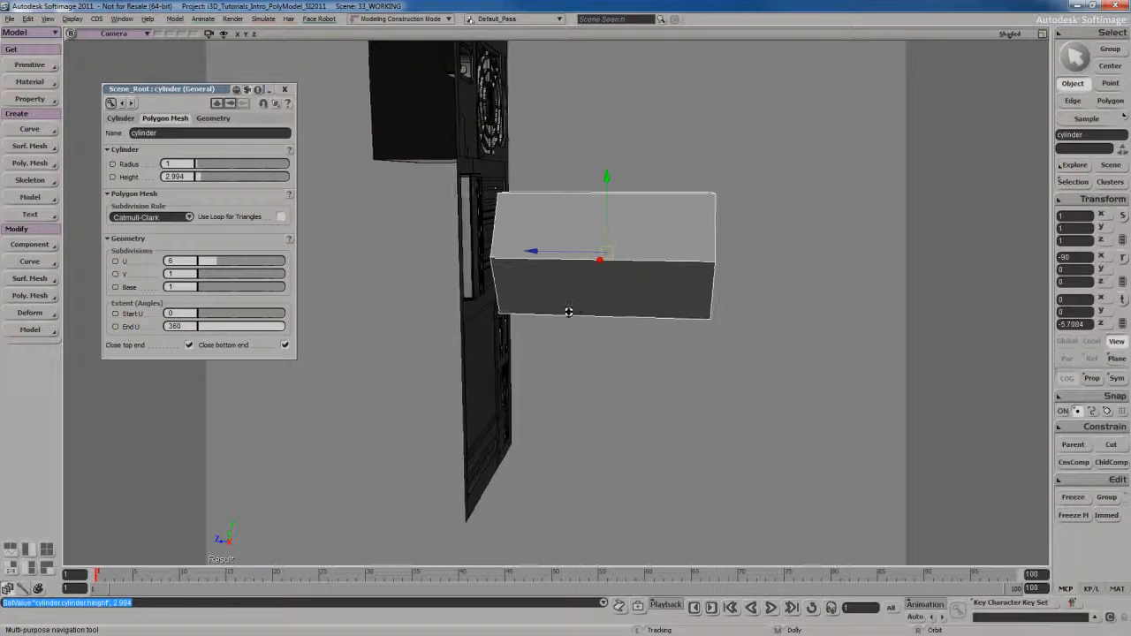
pyautogui.moveTo(519, 334); pyautogui.dragTo(555, 308)
pyautogui.moveTo(203, 164); pyautogui.dragTo(193, 164)
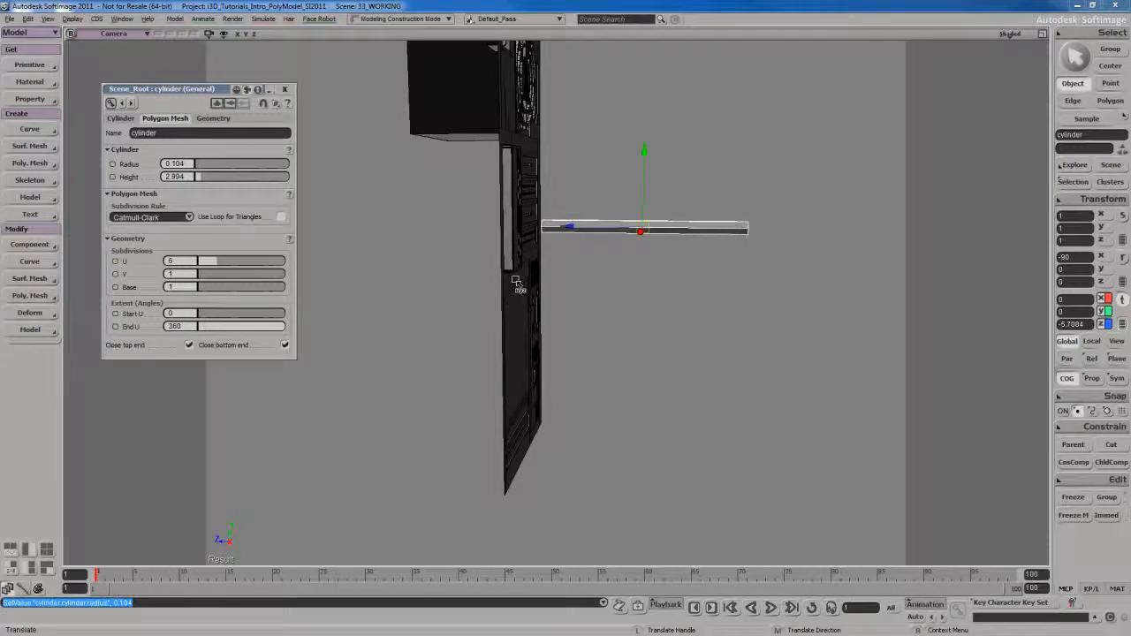
# - Move the cylinder in the front view over a hexagonal hole near the grille's centre, at X about 0.423 and Y about -1.915
pyautogui.press('F12')
pyautogui.press('F12')
pyautogui.scroll(-3, 506, 372)
pyautogui.press('s')
pyautogui.moveTo(545, 428); pyautogui.dragTo(528, 340)
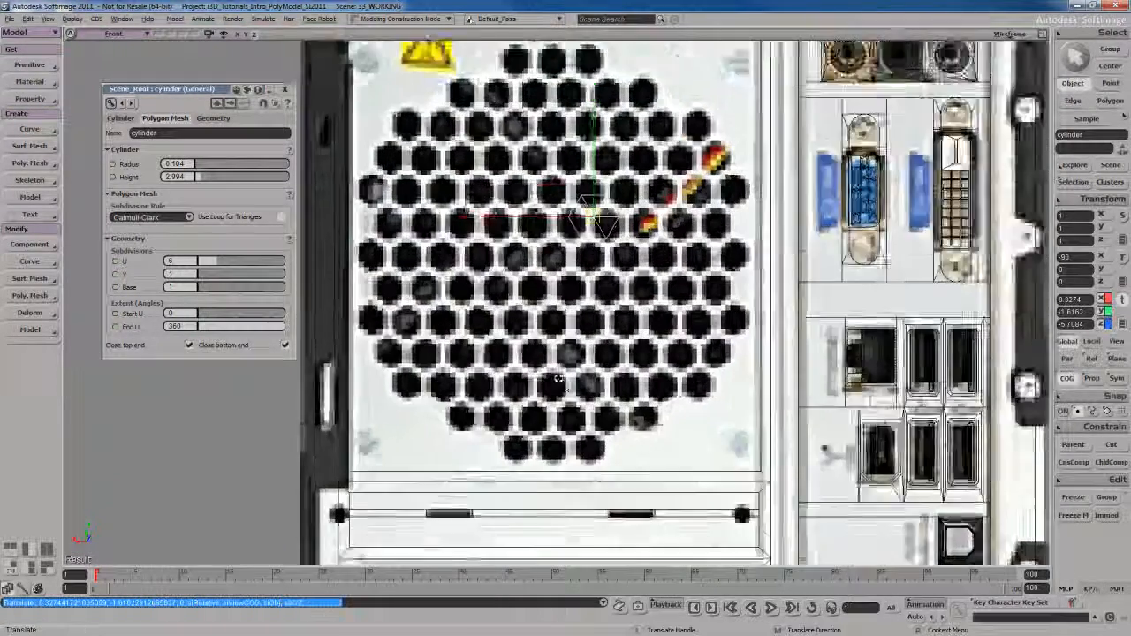
pyautogui.press('s')
pyautogui.moveTo(602, 270); pyautogui.dragTo(583, 294, button='middle')
pyautogui.moveTo(583, 294); pyautogui.dragTo(554, 379)
pyautogui.scroll(-3, 554, 379)
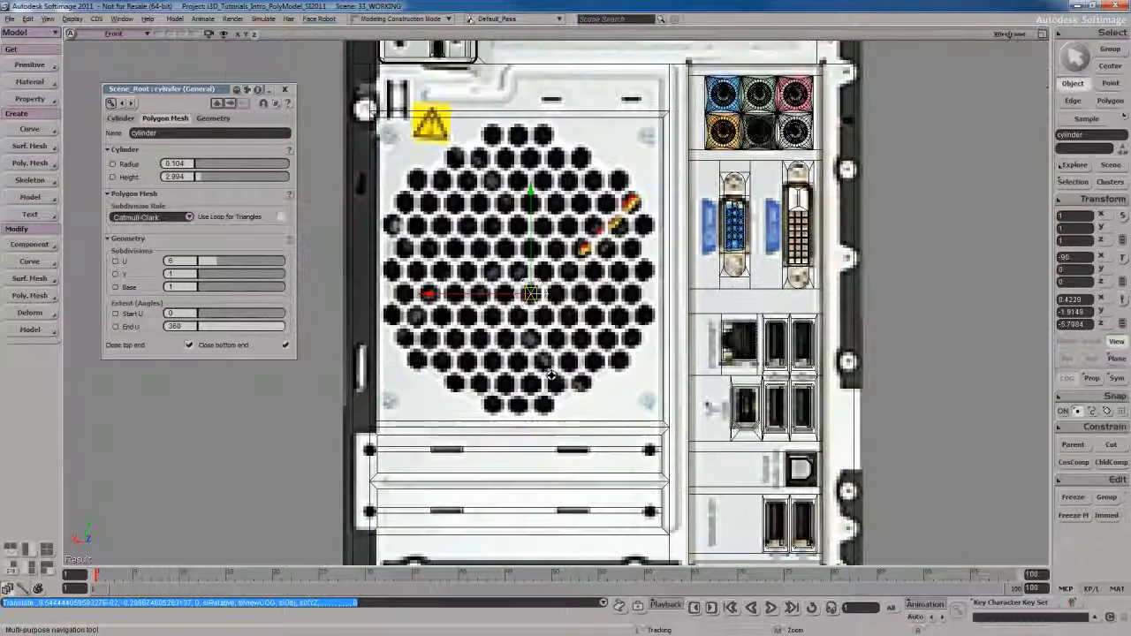
pyautogui.scroll(3, 554, 379)
# - Rotate the cylinder to 90 degrees in Z so its hexagonal profile matches the orientation of the grille holes
pyautogui.press('c')
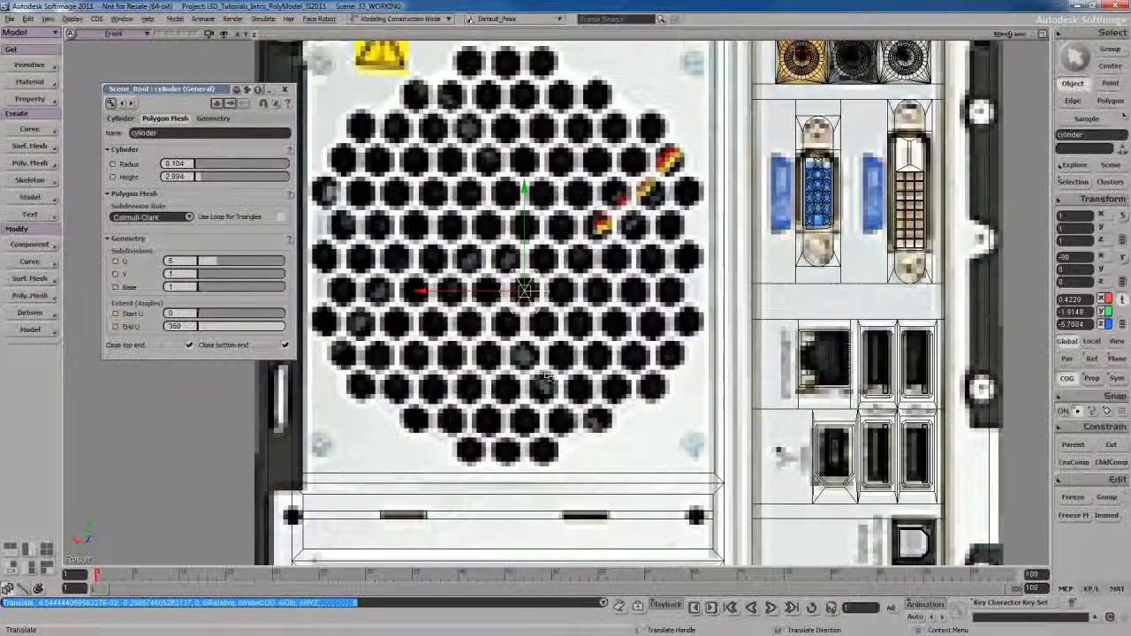
pyautogui.moveTo(651, 396); pyautogui.dragTo(588, 444)
pyautogui.scroll(2, 565, 398)
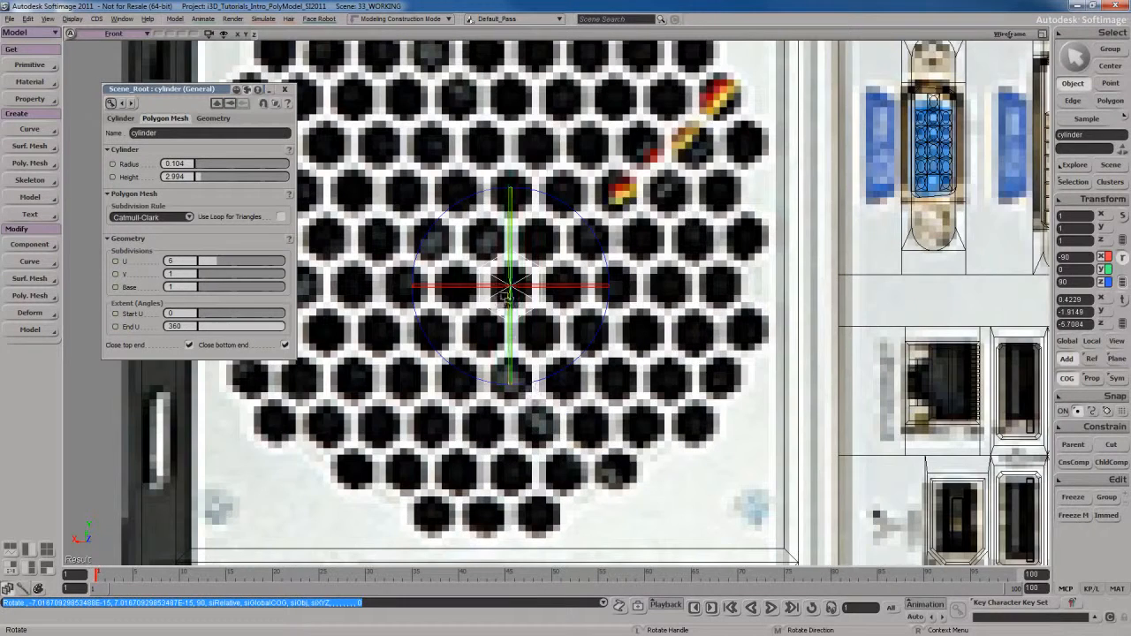
pyautogui.press('v')
pyautogui.press('space')
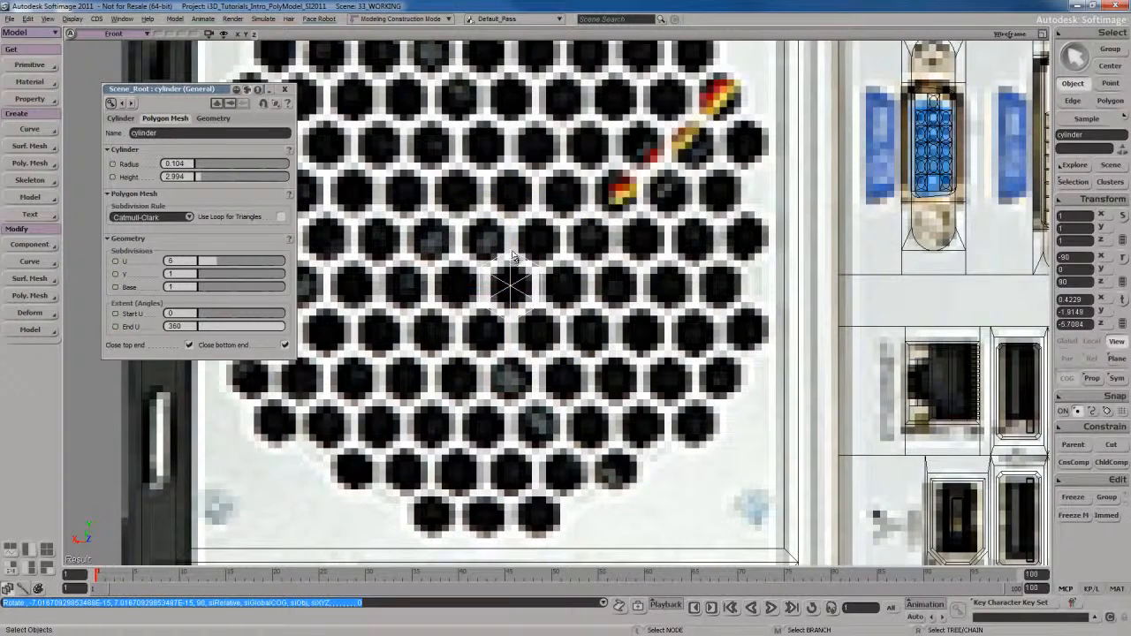
# - Reduce the cylinder's radius to about 0.073 and nudge it to X about 0.421 to fit the hole
pyautogui.scroll(-2, 511, 363)
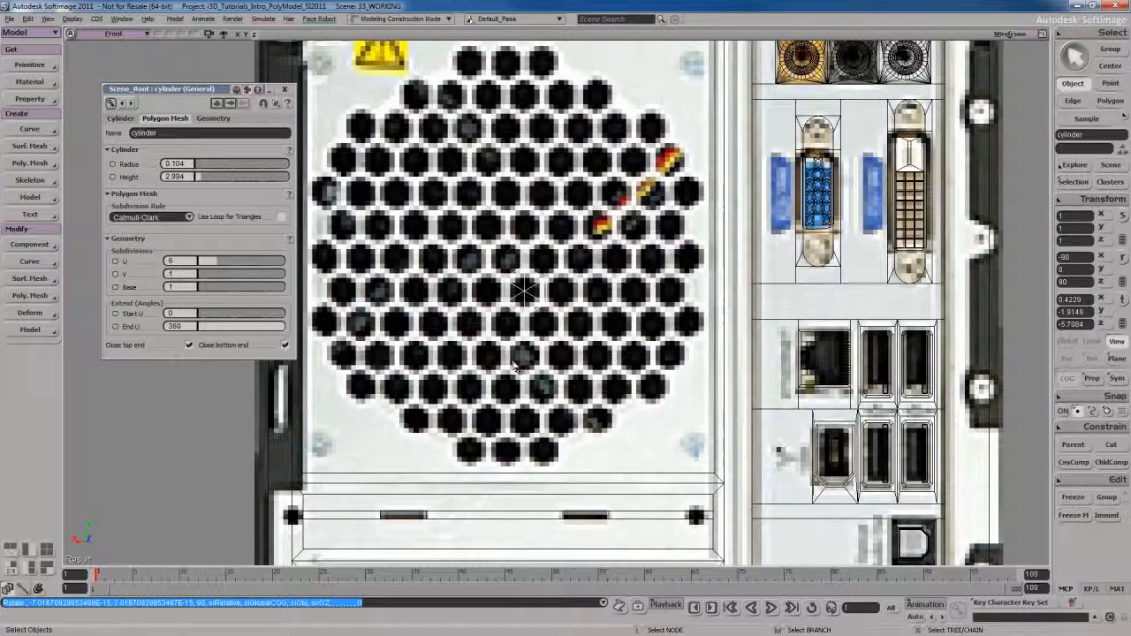
pyautogui.scroll(1, 512, 364)
pyautogui.moveTo(194, 176); pyautogui.dragTo(198, 170)
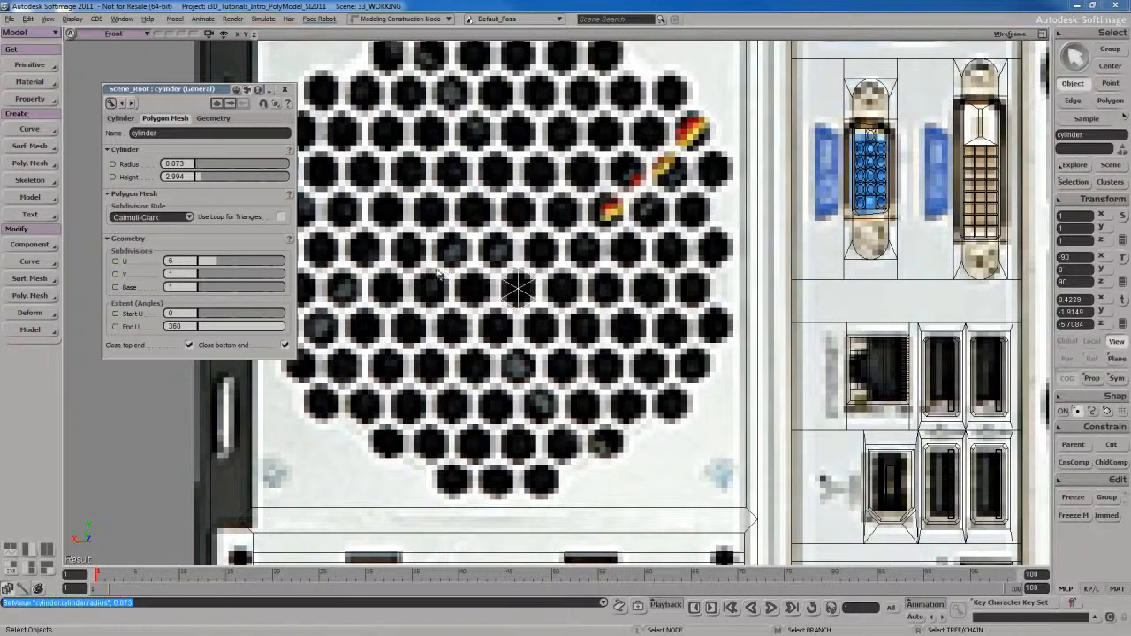
pyautogui.scroll(-2, 458, 283)
pyautogui.scroll(1, 459, 281)
pyautogui.moveTo(447, 262); pyautogui.dragTo(469, 281)
pyautogui.scroll(2, 469, 281)
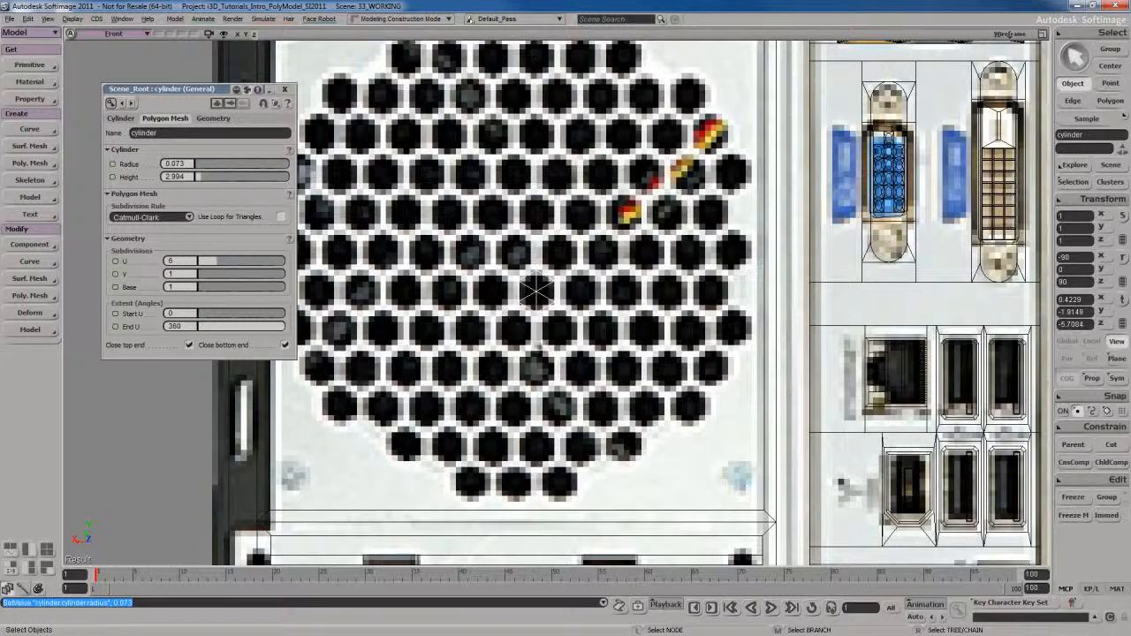
pyautogui.press('v')
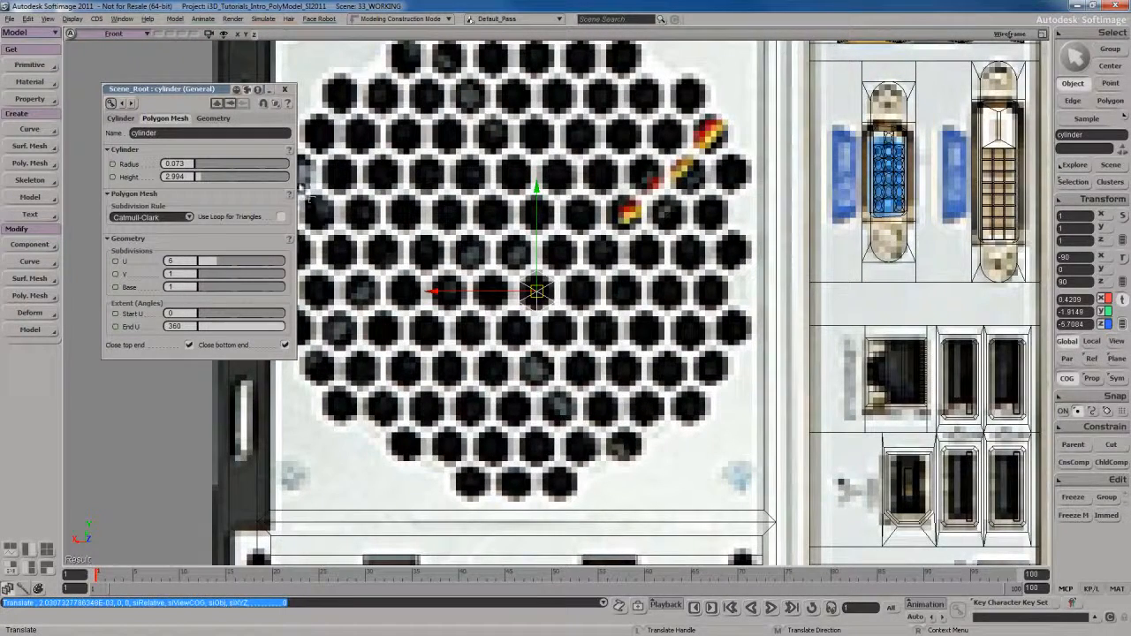
pyautogui.click(285, 90)
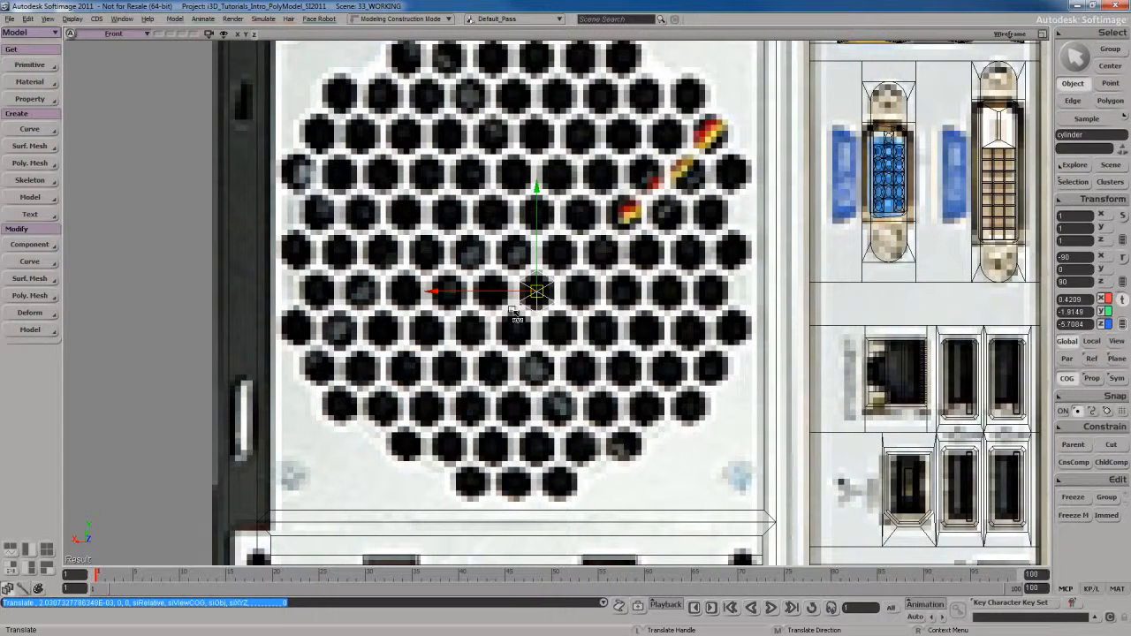
# - Move the cylinder along Z to about -3.94 towards the back panel
pyautogui.press('F12')
pyautogui.press('F12')
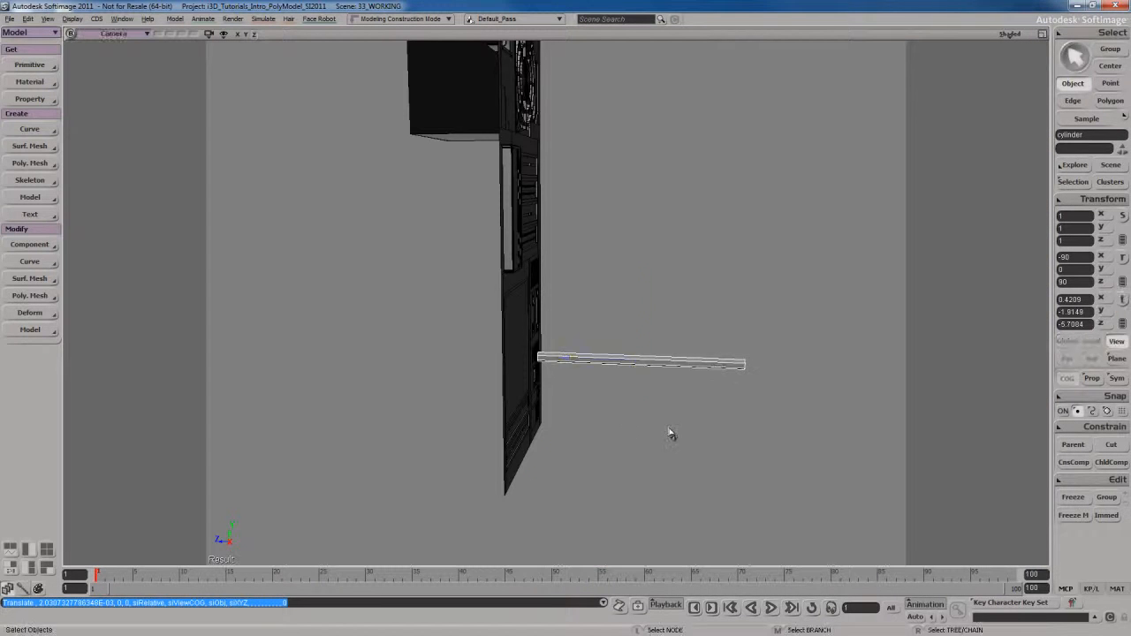
pyautogui.moveTo(719, 433); pyautogui.dragTo(602, 427)
pyautogui.press('f')
pyautogui.press('s')
pyautogui.moveTo(599, 425); pyautogui.dragTo(614, 400, button='right')
pyautogui.moveTo(559, 353); pyautogui.dragTo(612, 370, button='right')
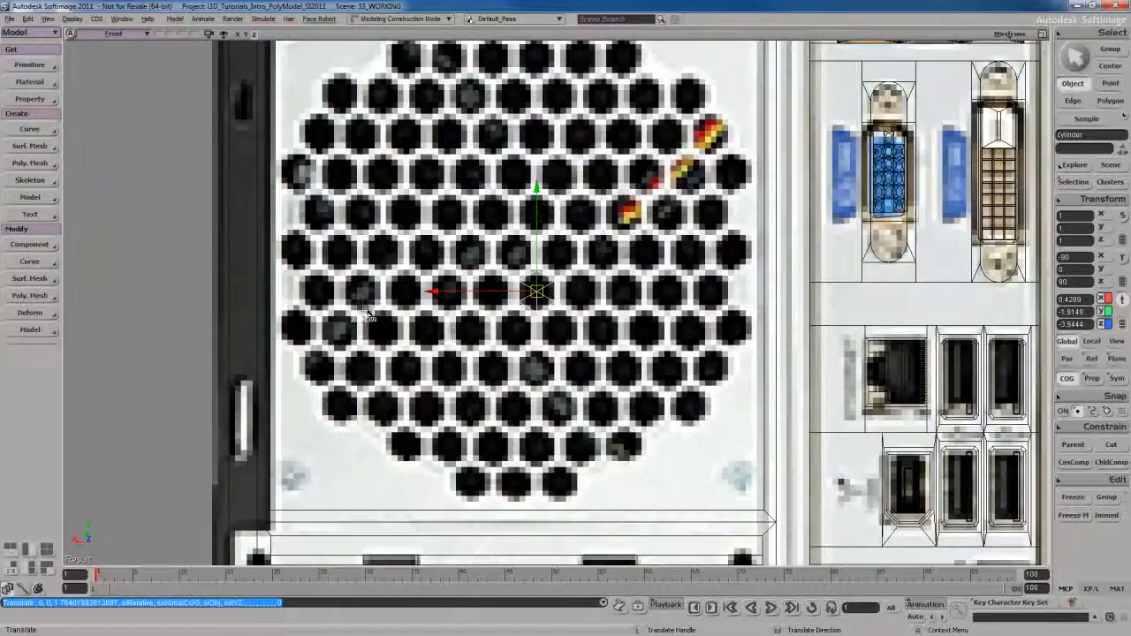
# - Move the cylinder onto the leftmost hole of the grille's middle row, at X about 1.25 and Y about -1.78
pyautogui.scroll(-4, 540, 286)
pyautogui.moveTo(540, 286); pyautogui.dragTo(568, 323)
pyautogui.press('space')
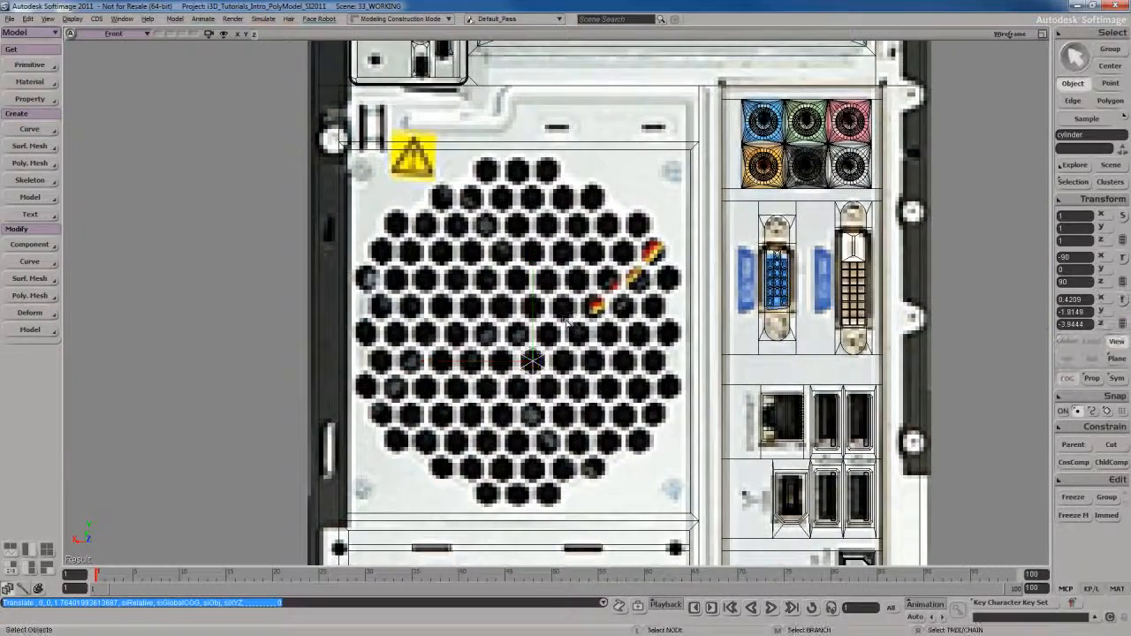
pyautogui.press('s')
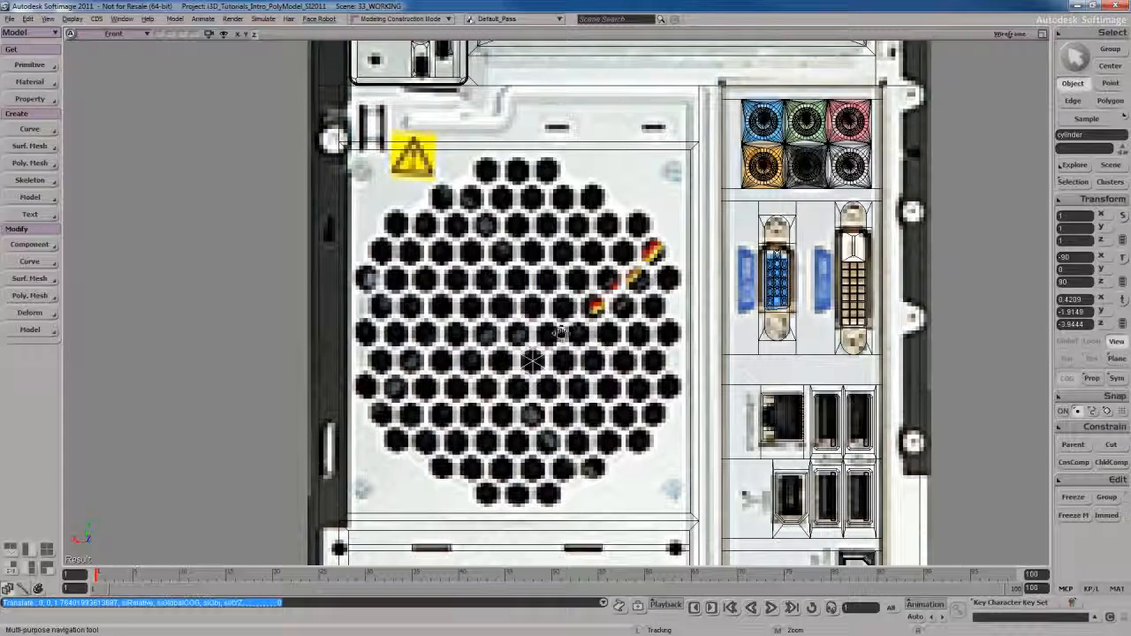
pyautogui.moveTo(564, 358); pyautogui.dragTo(562, 316)
pyautogui.press('v')
pyautogui.press('space')
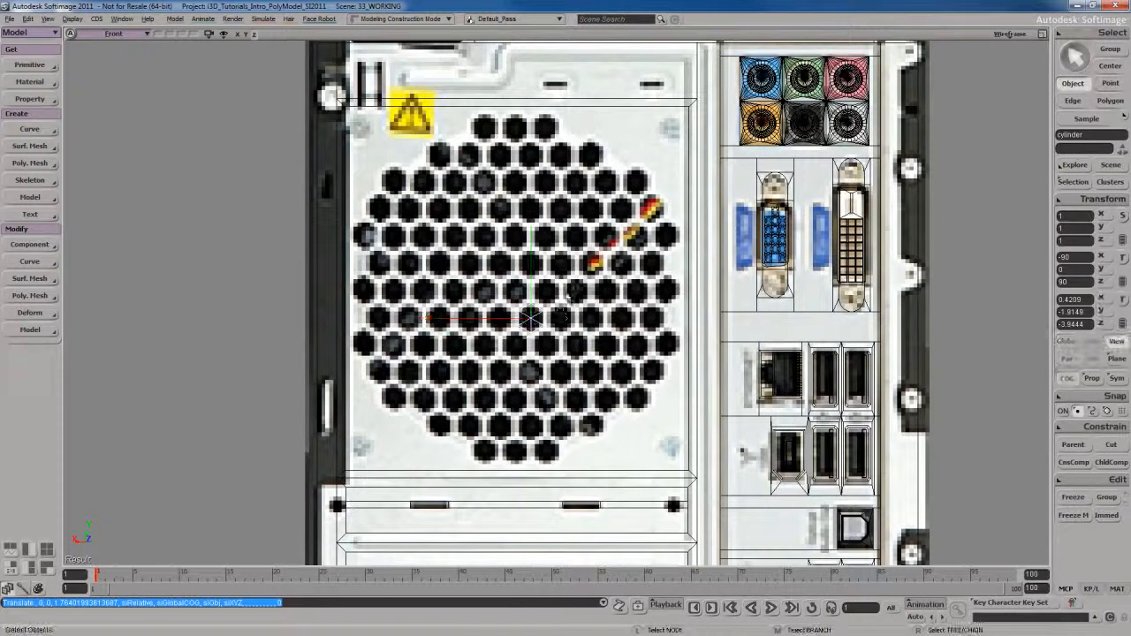
pyautogui.press('v')
pyautogui.moveTo(531, 318); pyautogui.dragTo(458, 313)
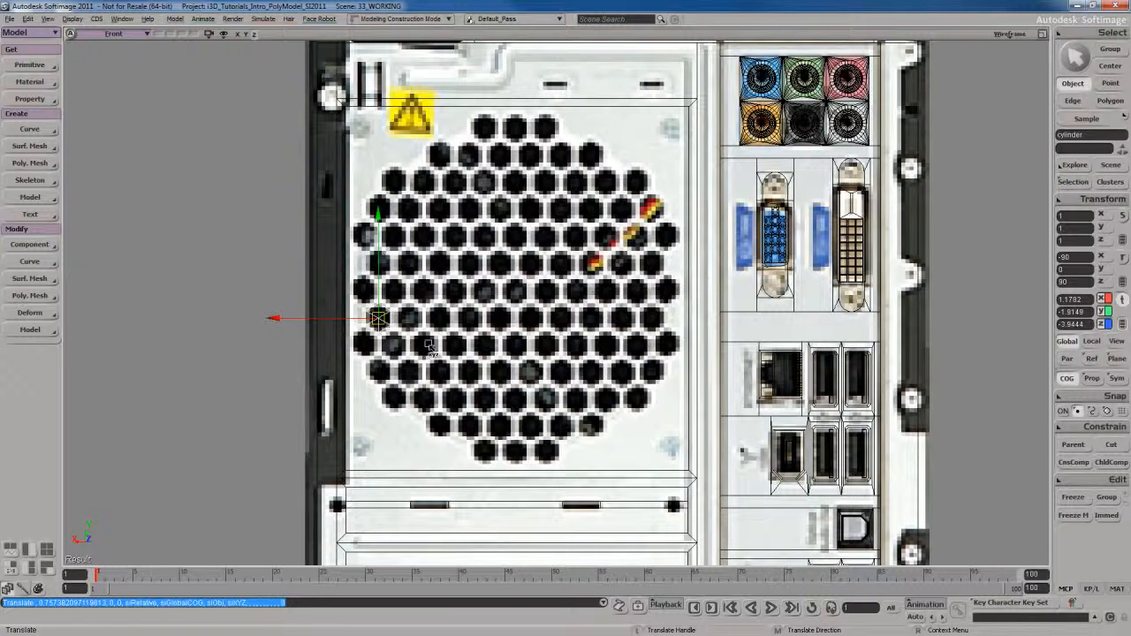
pyautogui.moveTo(428, 347)
pyautogui.mouseDown()
pyautogui.moveTo(405, 342)
pyautogui.moveTo(419, 343)
pyautogui.mouseUp()
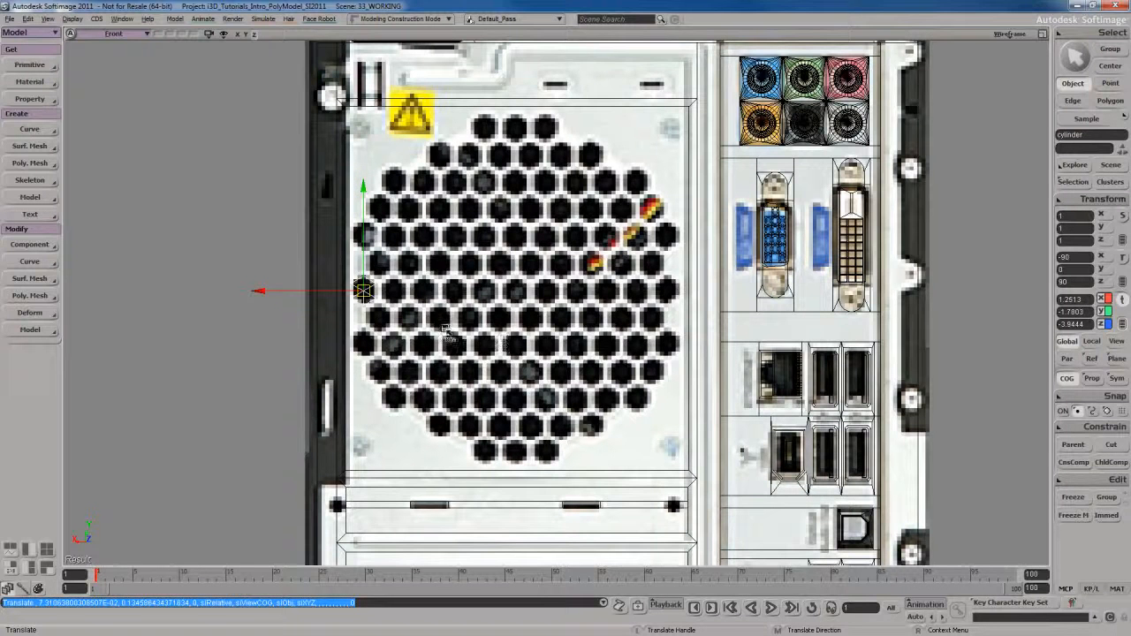
# - Duplicate the cylinder onto the adjacent hole at X about 1.10, and repeat the offset copy across the whole middle row of the grille
pyautogui.hotkey('ctrl', 'd')
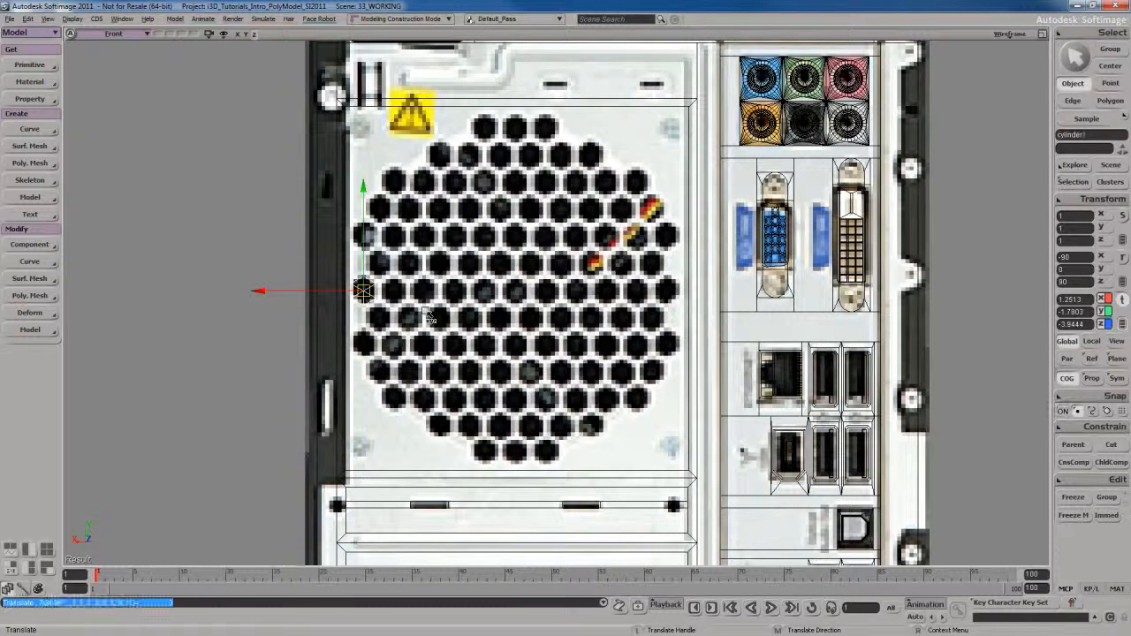
pyautogui.moveTo(334, 360); pyautogui.dragTo(372, 363)
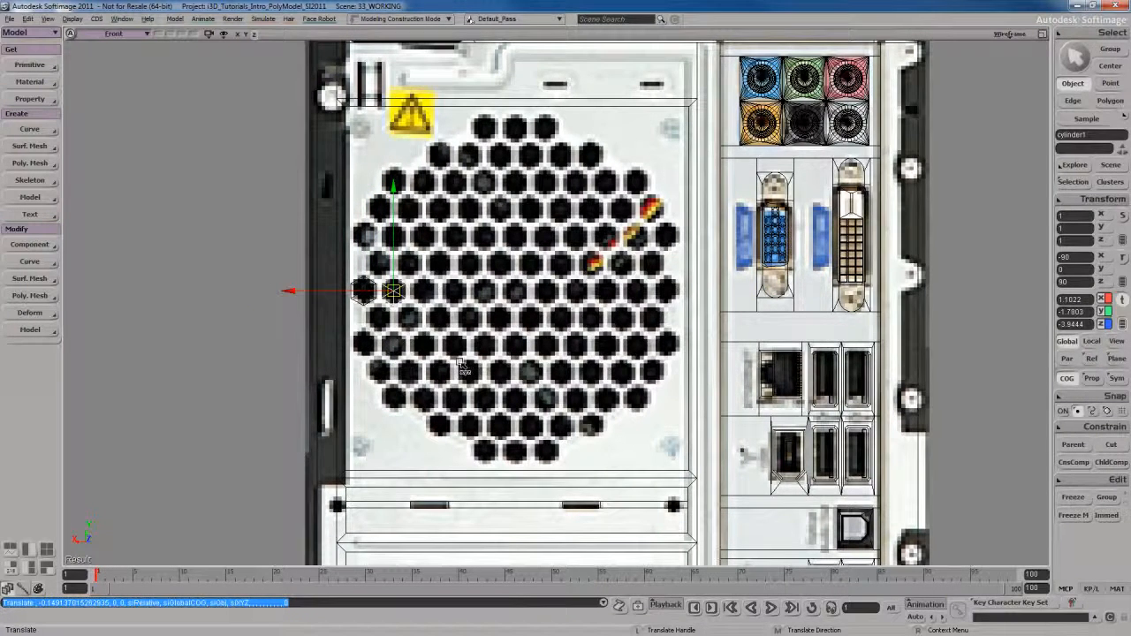
pyautogui.hotkey('ctrl', 'd')
pyautogui.hotkey('ctrl', 'd')
pyautogui.hotkey('ctrl', 'd')
pyautogui.hotkey('ctrl', 'd')
pyautogui.hotkey('ctrl', 'd')
pyautogui.hotkey('ctrl', 'd')
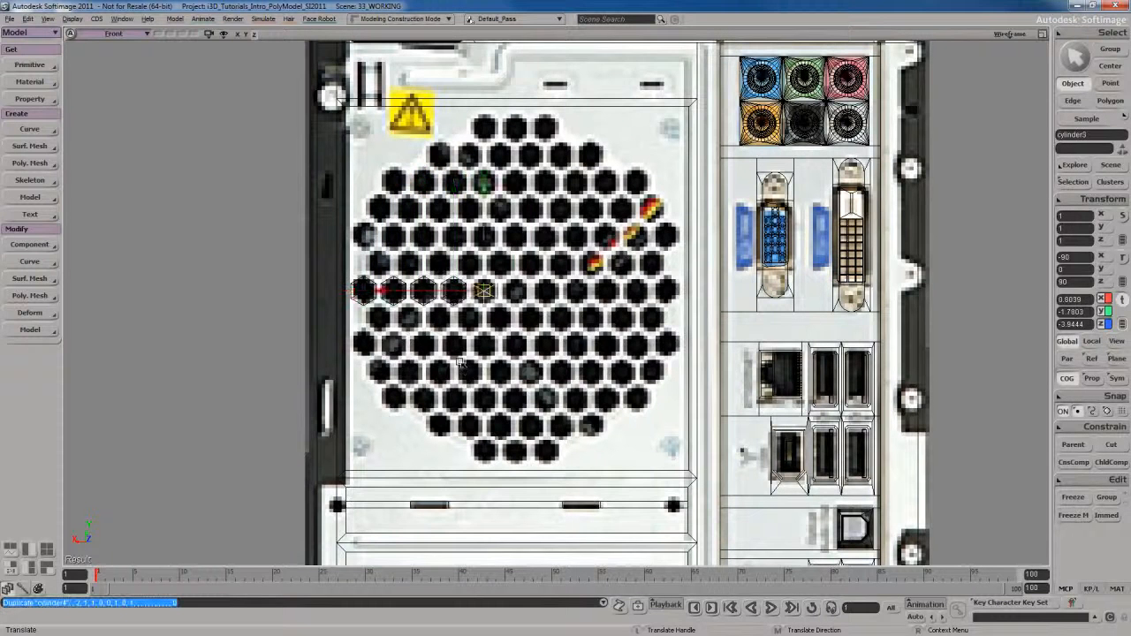
pyautogui.hotkey('ctrl', 'd')
pyautogui.hotkey('ctrl', 'd')
pyautogui.hotkey('ctrl', 'd')
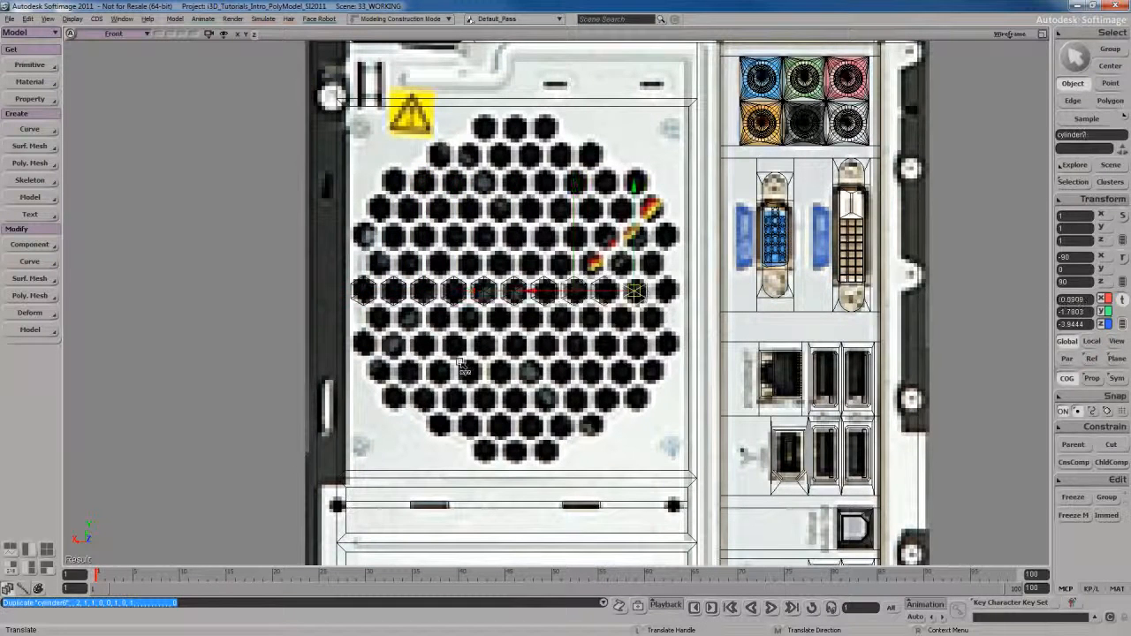
pyautogui.press('s')
pyautogui.moveTo(459, 363)
pyautogui.mouseDown()
pyautogui.moveTo(460, 379)
pyautogui.moveTo(472, 359)
pyautogui.mouseUp()
pyautogui.scroll(2, 478, 373)
pyautogui.press('s')
pyautogui.press('space')
pyautogui.click(354, 292)
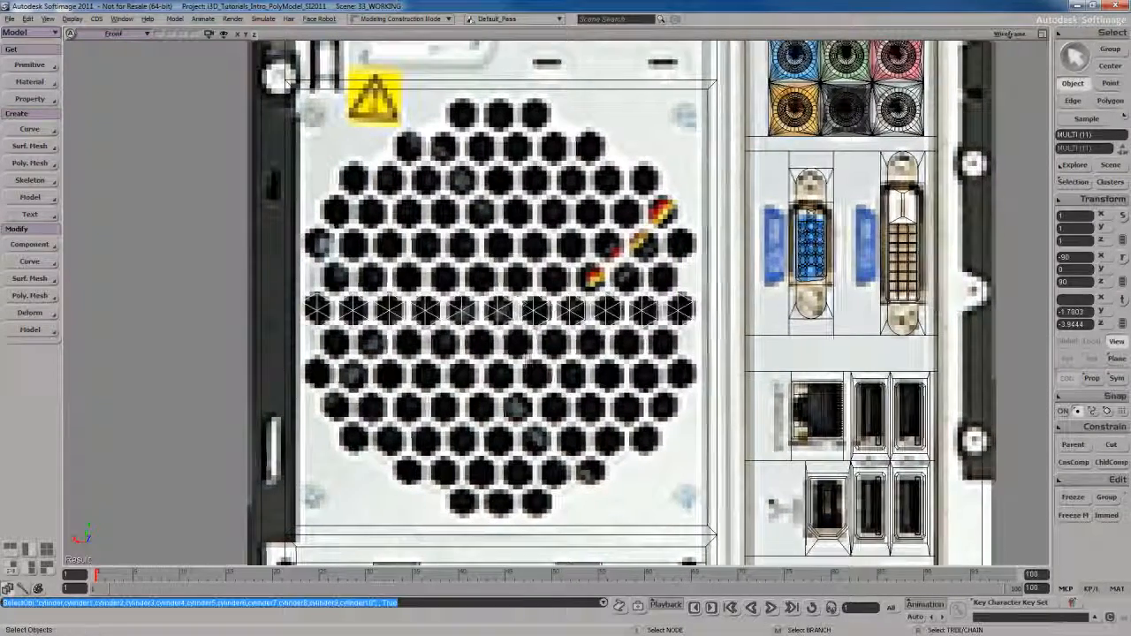
pyautogui.press('s')
pyautogui.scroll(-2, 531, 330)
pyautogui.moveTo(534, 330); pyautogui.dragTo(532, 343)
pyautogui.press('space')
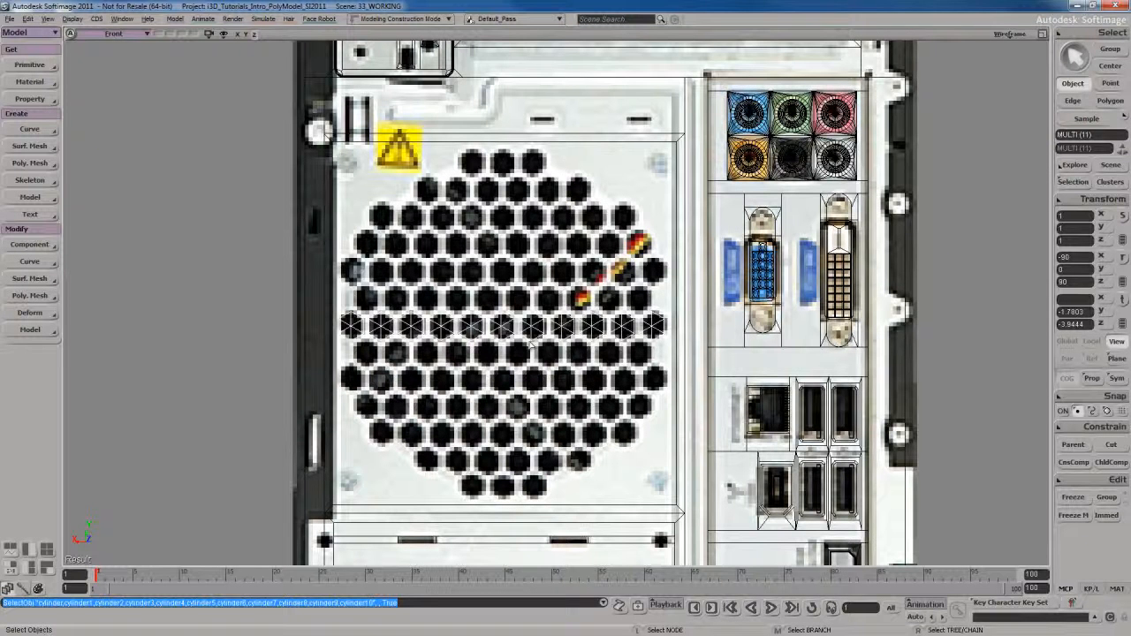
pyautogui.press('s')
pyautogui.moveTo(483, 338); pyautogui.dragTo(547, 336)
pyautogui.press('s')
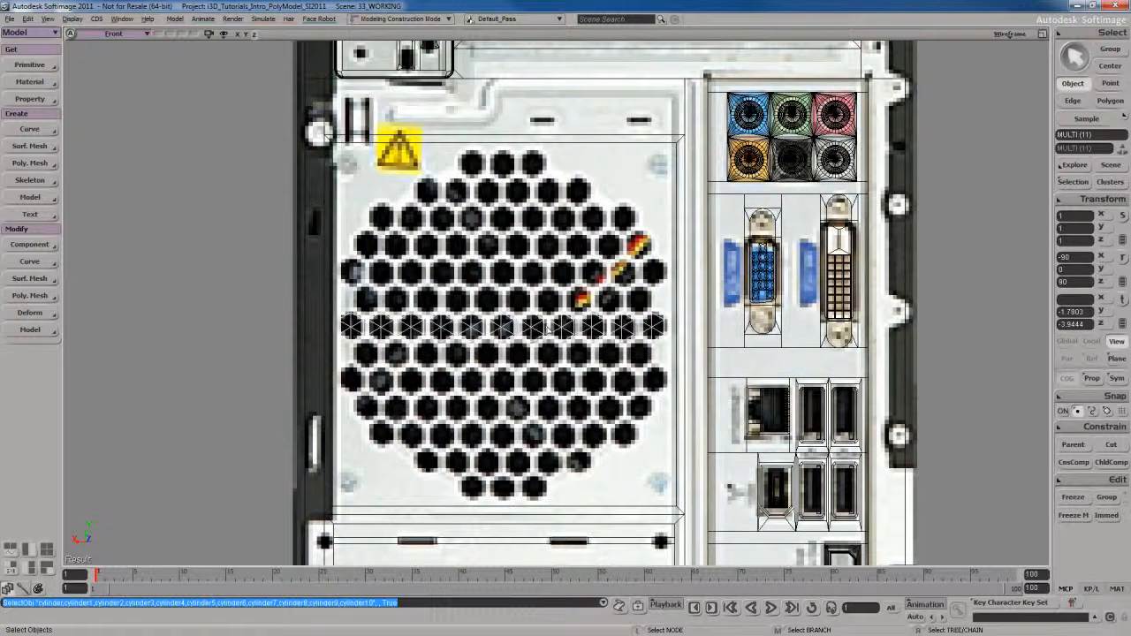
pyautogui.press('s')
pyautogui.moveTo(548, 327); pyautogui.dragTo(546, 326)
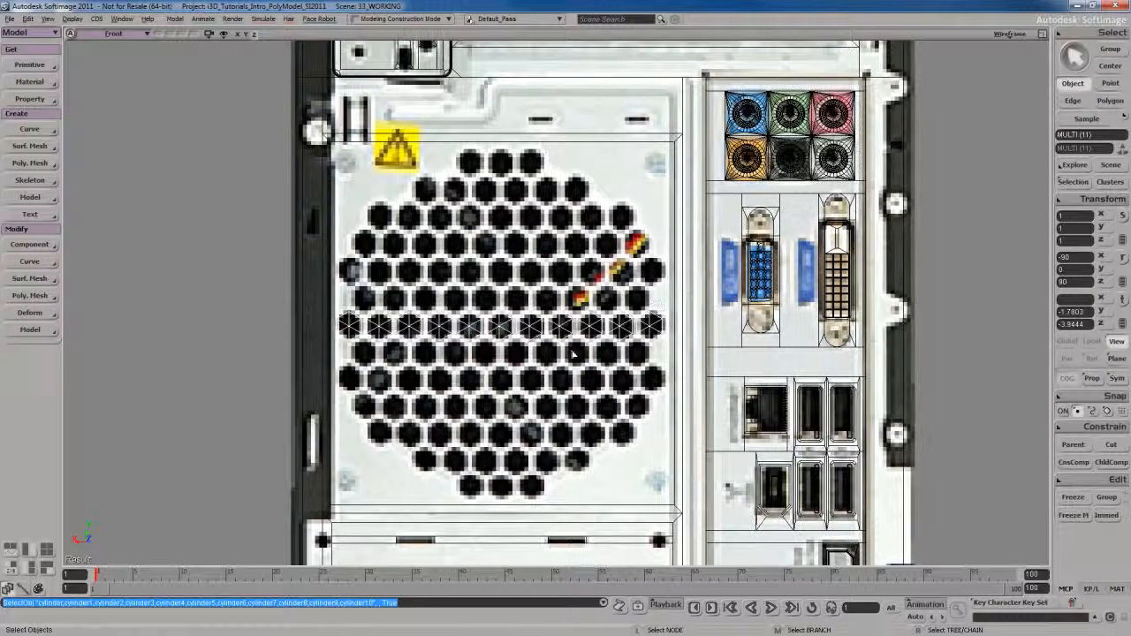
pyautogui.click(633, 354)
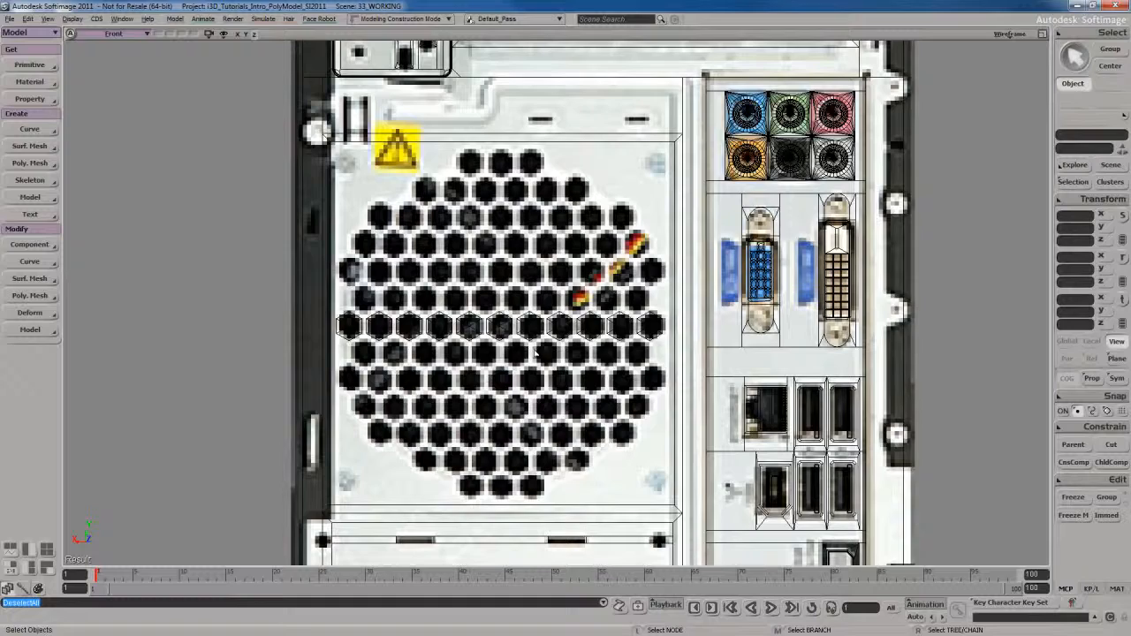
# - Select the 11 cylinders of the middle row and duplicate them up one row, to Y about -1.65
pyautogui.press('s')
pyautogui.moveTo(499, 359); pyautogui.dragTo(492, 363)
pyautogui.moveTo(338, 307); pyautogui.dragTo(651, 354)
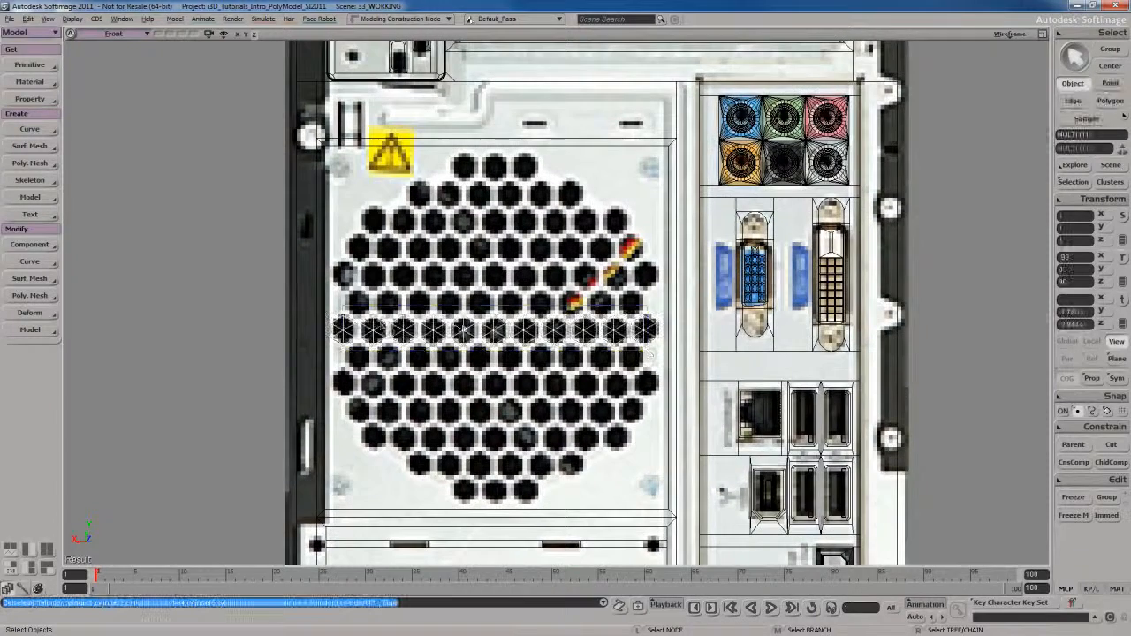
pyautogui.scroll(4, 456, 329)
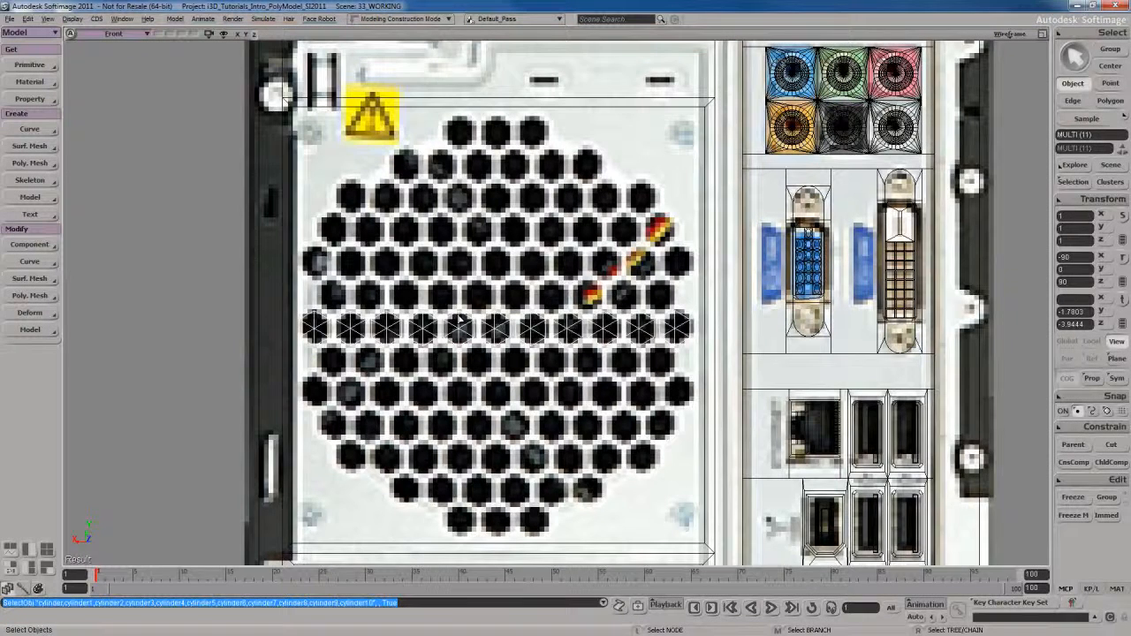
pyautogui.hotkey('ctrl', 'd')
pyautogui.moveTo(453, 402); pyautogui.dragTo(455, 373)
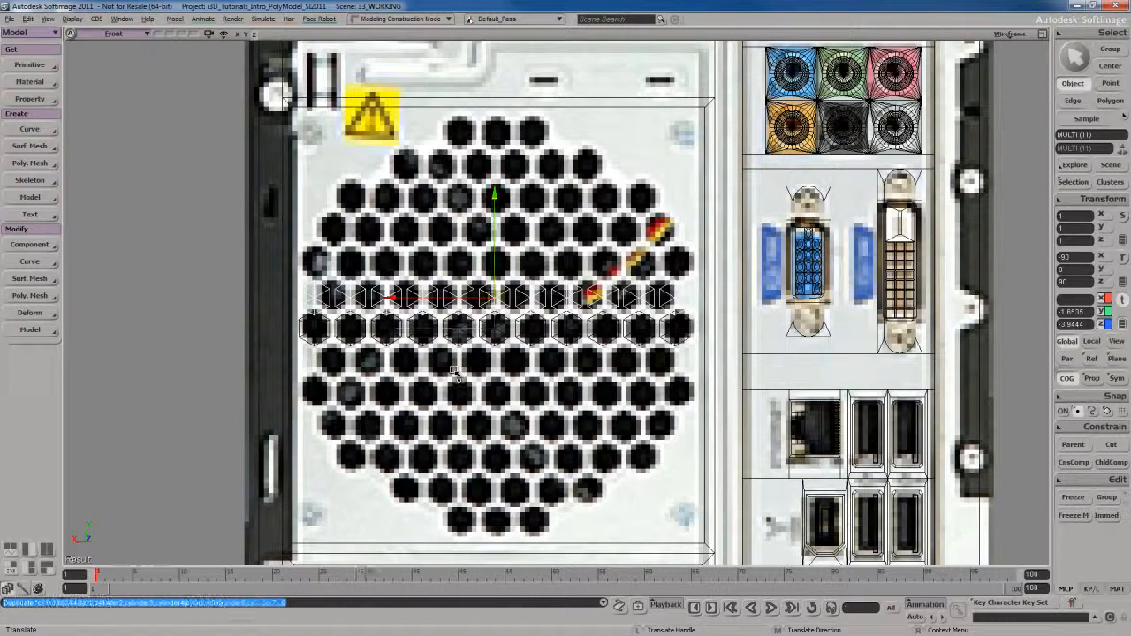
# - Repeat the offset row duplication upwards to the grille's top row, at Y about -1.02
pyautogui.hotkey('ctrl', 'd')
pyautogui.hotkey('ctrl', 'd')
pyautogui.hotkey('ctrl', 'd')
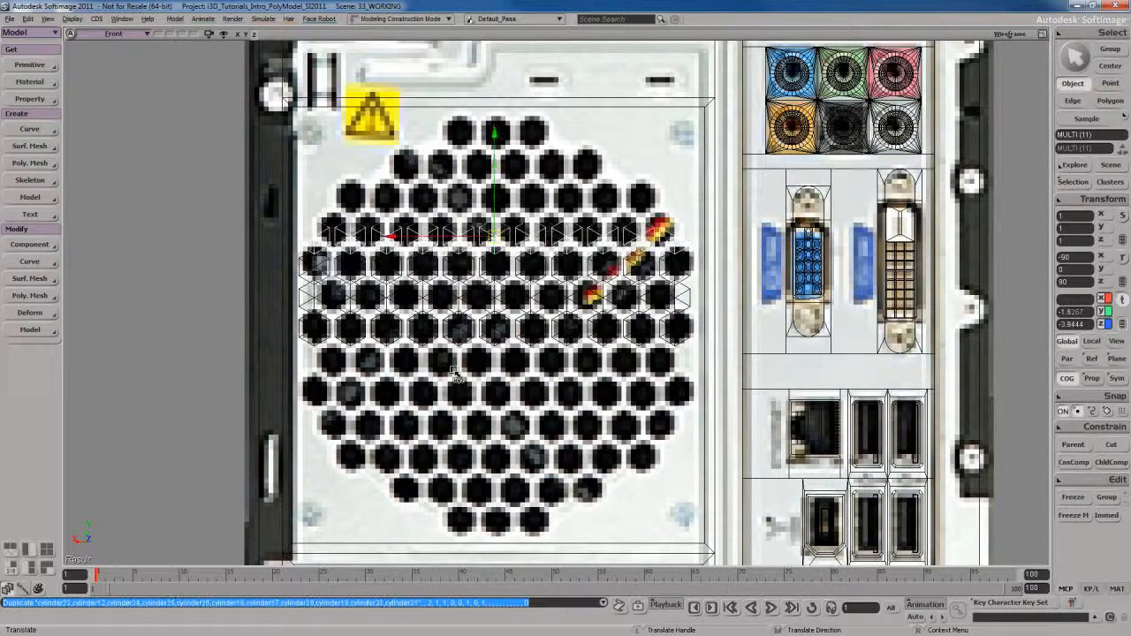
pyautogui.hotkey('ctrl', 'd')
pyautogui.hotkey('ctrl', 'd')
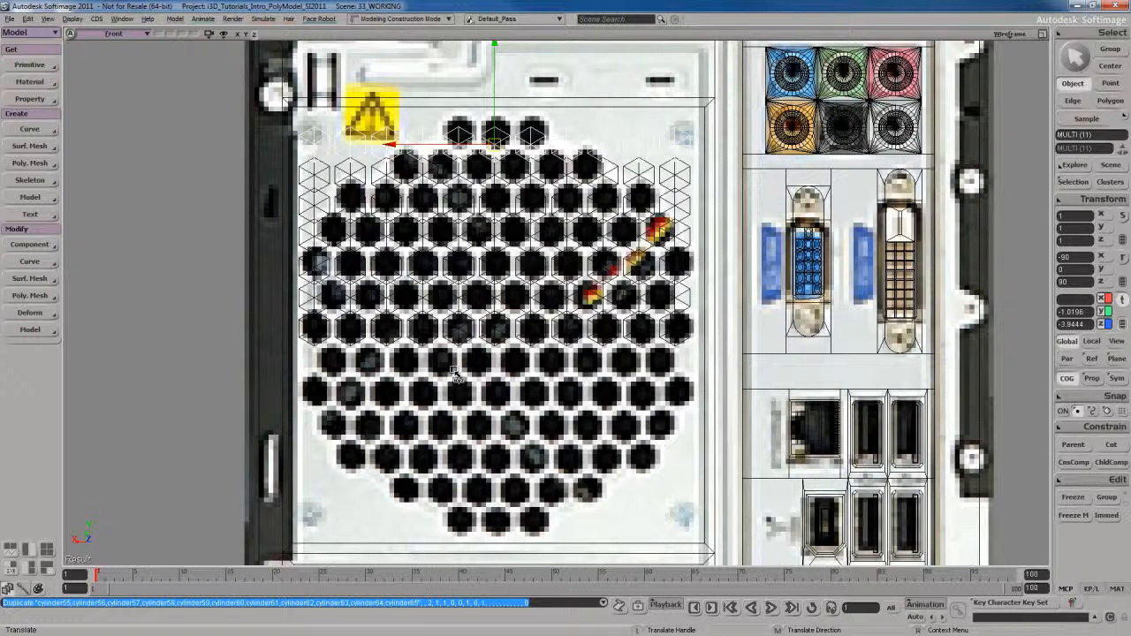
# - Select all 77 cylinders and duplicate the block straight down to cover the rows of holes below the middle row
pyautogui.press('space')
pyautogui.moveTo(321, 361); pyautogui.dragTo(680, 151)
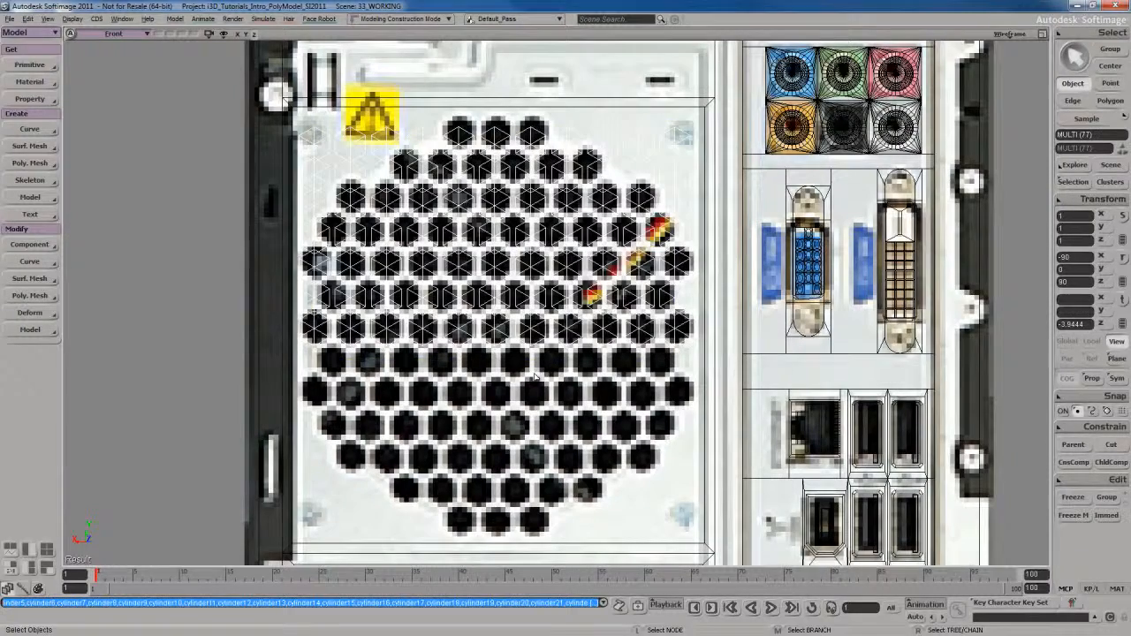
pyautogui.moveTo(572, 206); pyautogui.dragTo(579, 422)
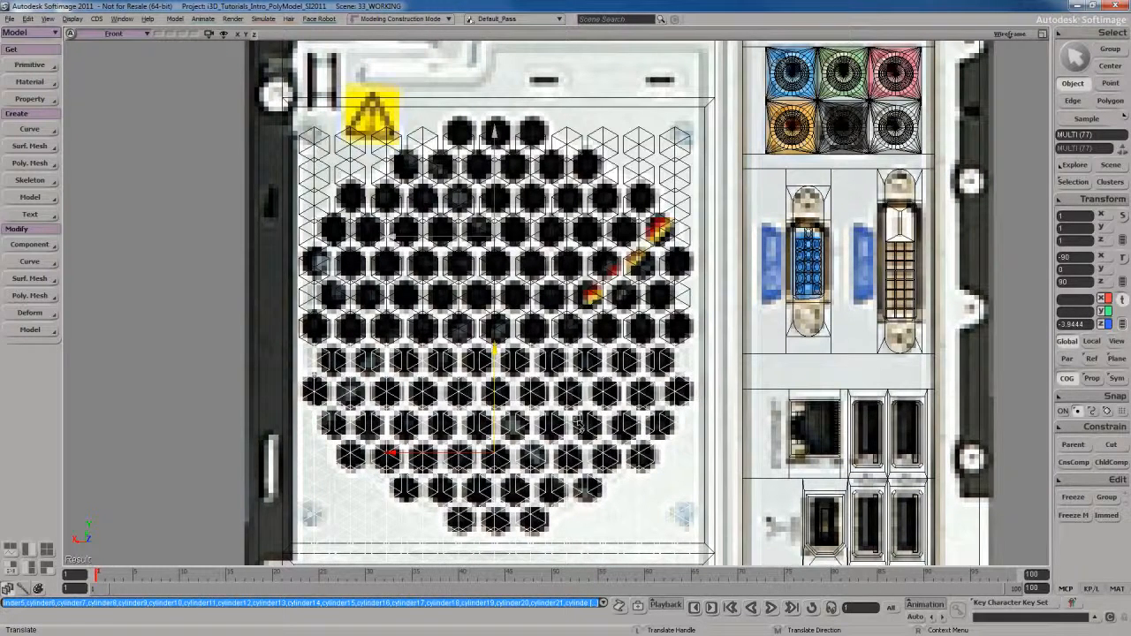
pyautogui.press('s')
pyautogui.moveTo(579, 425); pyautogui.dragTo(568, 364)
pyautogui.press('s')
pyautogui.moveTo(568, 364); pyautogui.dragTo(530, 332, button='middle')
pyautogui.moveTo(531, 332); pyautogui.dragTo(530, 359)
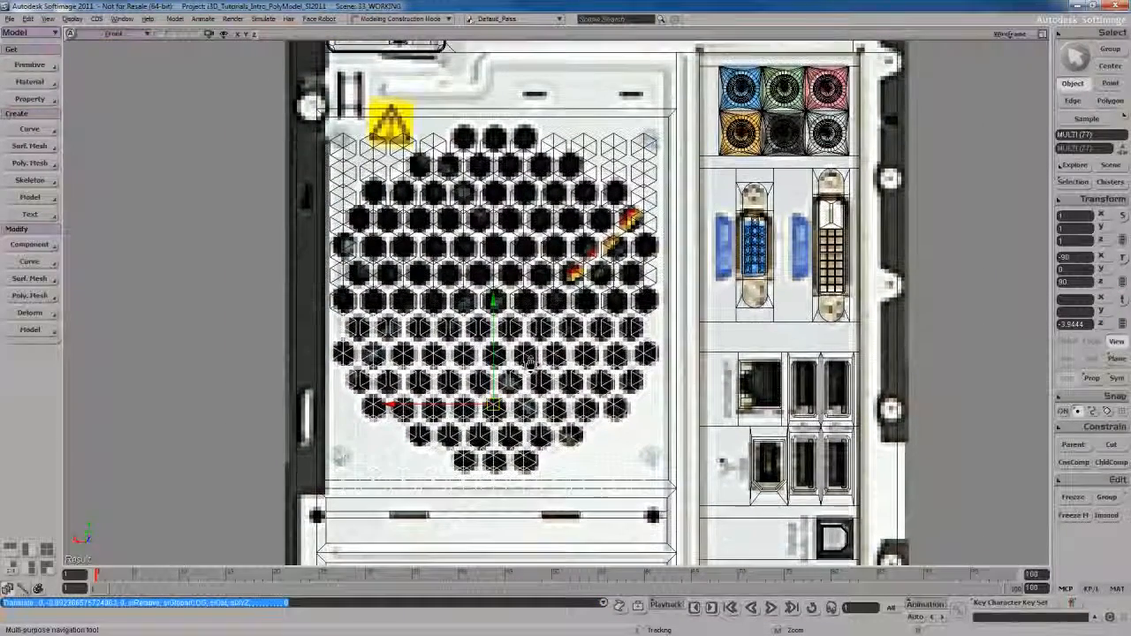
pyautogui.press('space')
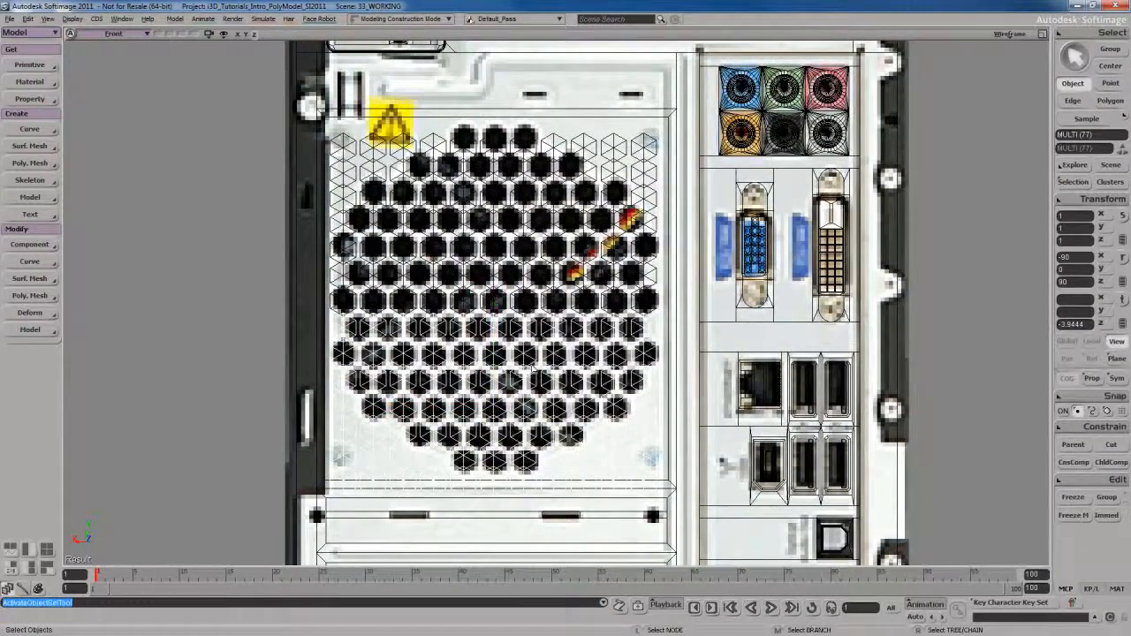
# - Examine the duplicated cylinder block against the back panel in the shaded camera view and return to the front view
pyautogui.press('F12')
pyautogui.press('F12')
pyautogui.press('s')
pyautogui.moveTo(666, 400); pyautogui.dragTo(686, 345, button='right')
pyautogui.press('s')
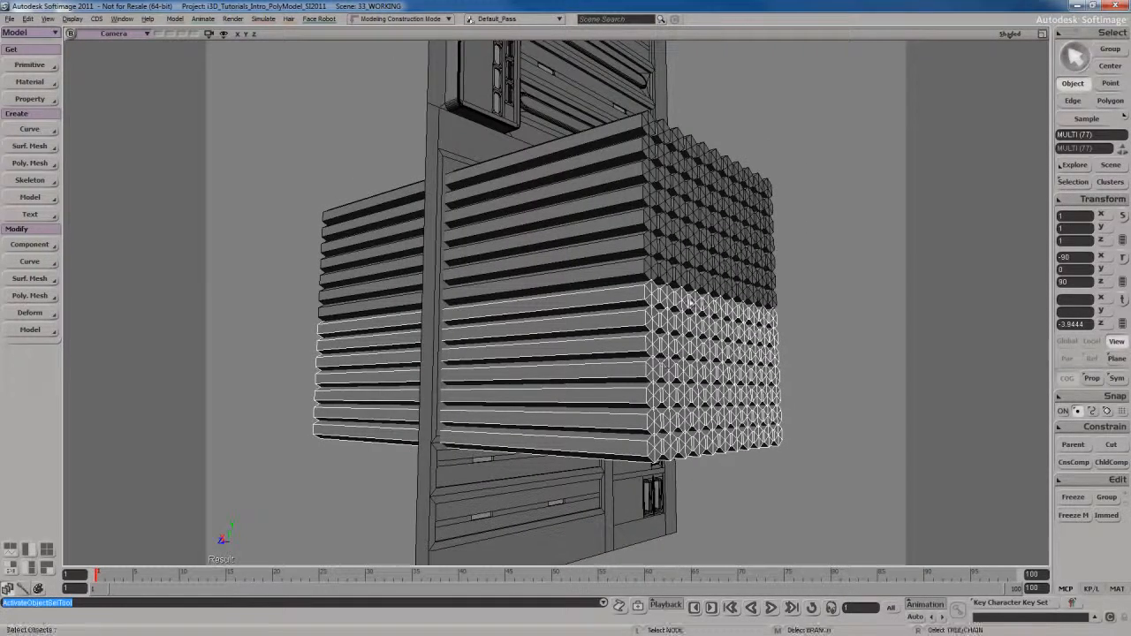
pyautogui.press('F12')
pyautogui.press('F12')
pyautogui.press('s')
pyautogui.moveTo(480, 315); pyautogui.dragTo(473, 306)
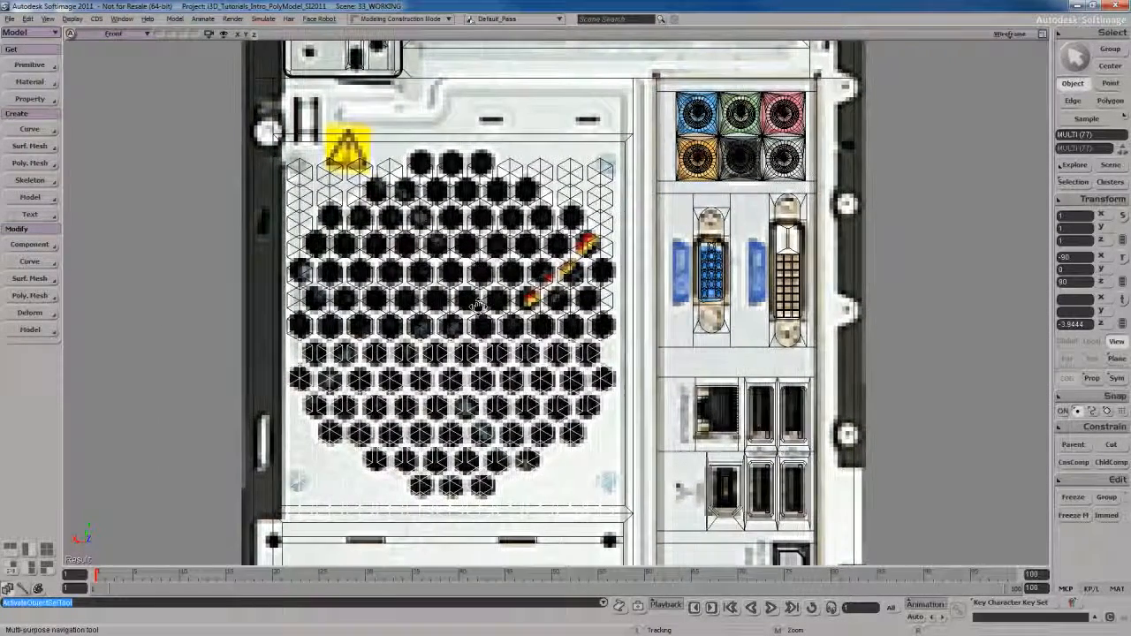
pyautogui.moveTo(290, 159); pyautogui.dragTo(572, 204)
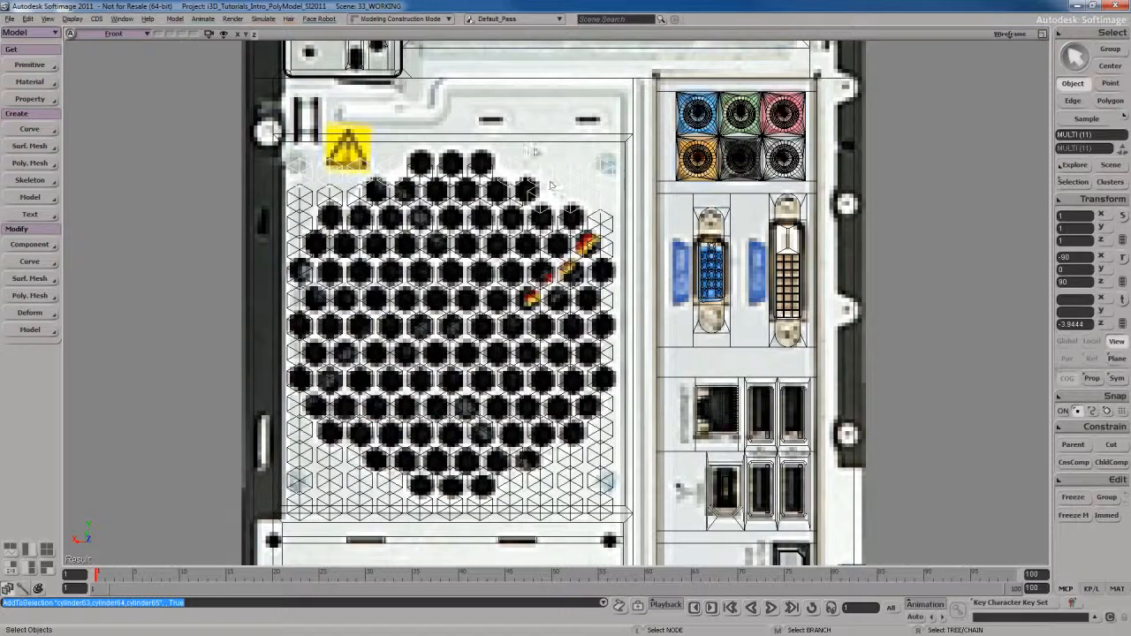
pyautogui.click(537, 150)
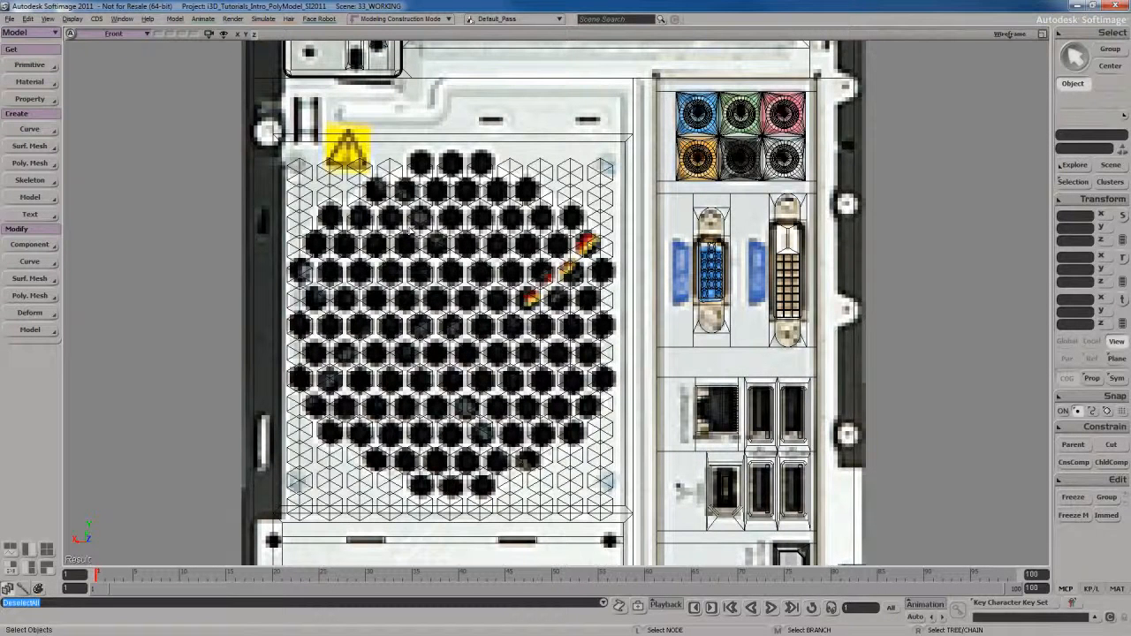
pyautogui.moveTo(428, 380); pyautogui.dragTo(411, 323)
pyautogui.moveTo(412, 324); pyautogui.dragTo(438, 323, button='middle')
pyautogui.moveTo(439, 323); pyautogui.dragTo(465, 340)
pyautogui.moveTo(395, 468); pyautogui.dragTo(498, 349)
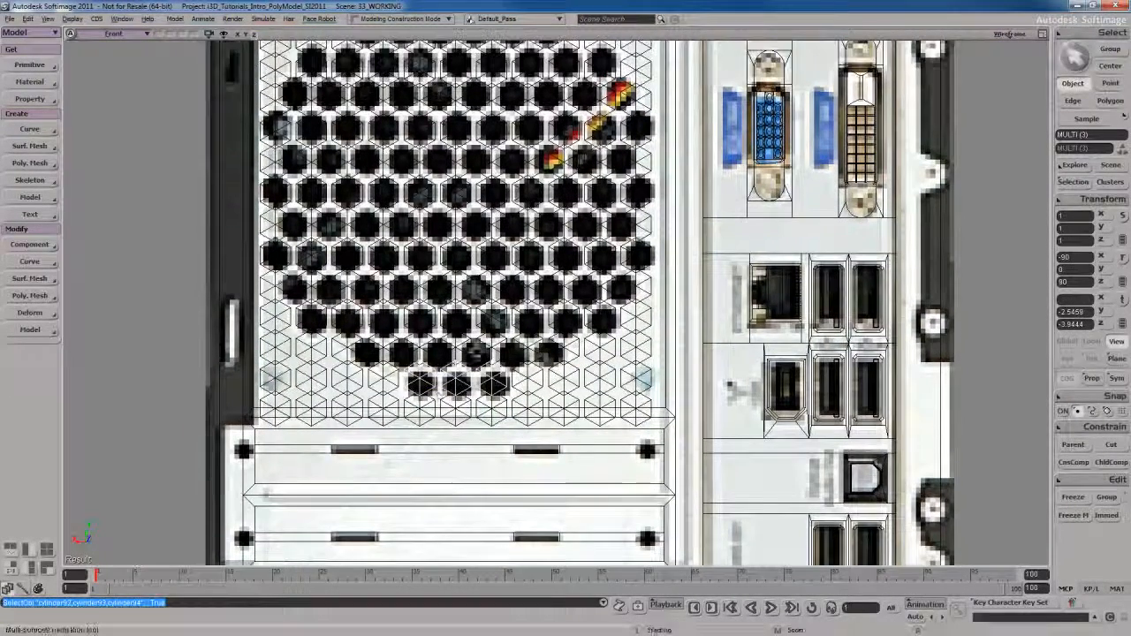
pyautogui.moveTo(482, 343); pyautogui.dragTo(492, 403)
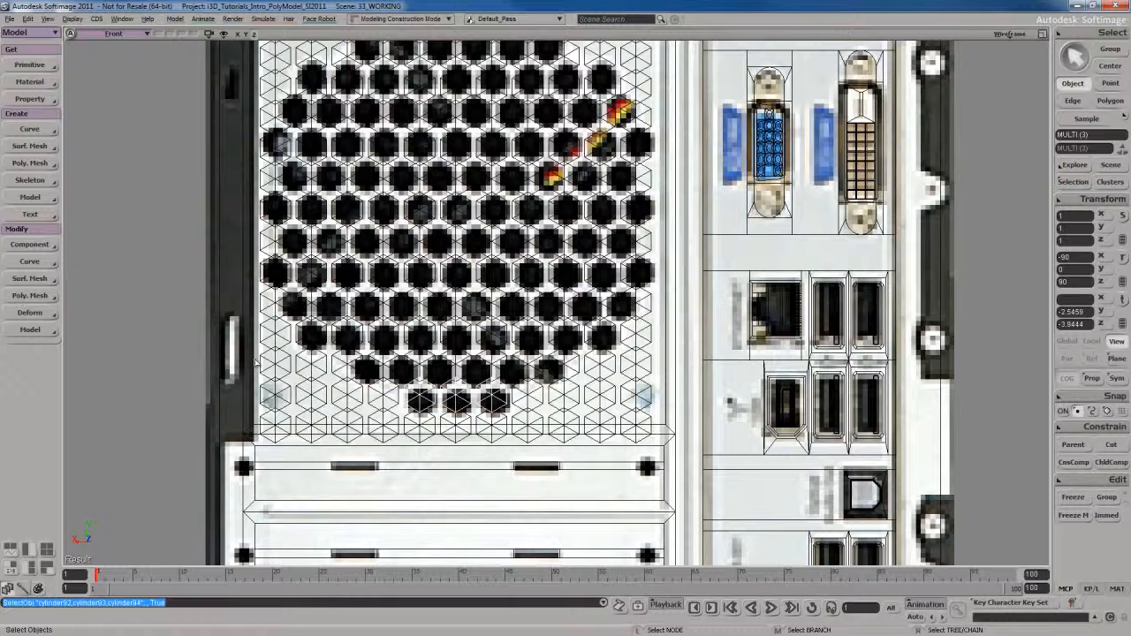
# - Select every second row of cylinders, from the row with five holes near the grille's bottom up to the matching row near its top
pyautogui.moveTo(258, 362); pyautogui.dragTo(652, 369)
pyautogui.moveTo(534, 333); pyautogui.dragTo(530, 366)
pyautogui.keyDown('shift'); pyautogui.moveTo(258, 336); pyautogui.dragTo(647, 343); pyautogui.keyUp('shift')
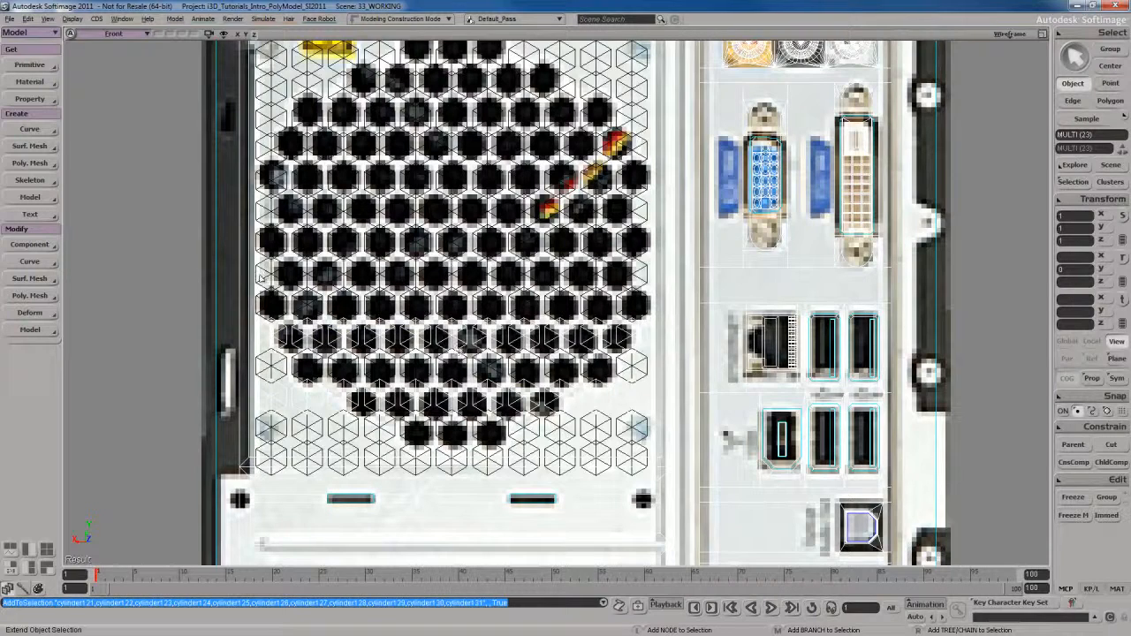
pyautogui.keyDown('shift'); pyautogui.moveTo(254, 272); pyautogui.dragTo(642, 276); pyautogui.keyUp('shift')
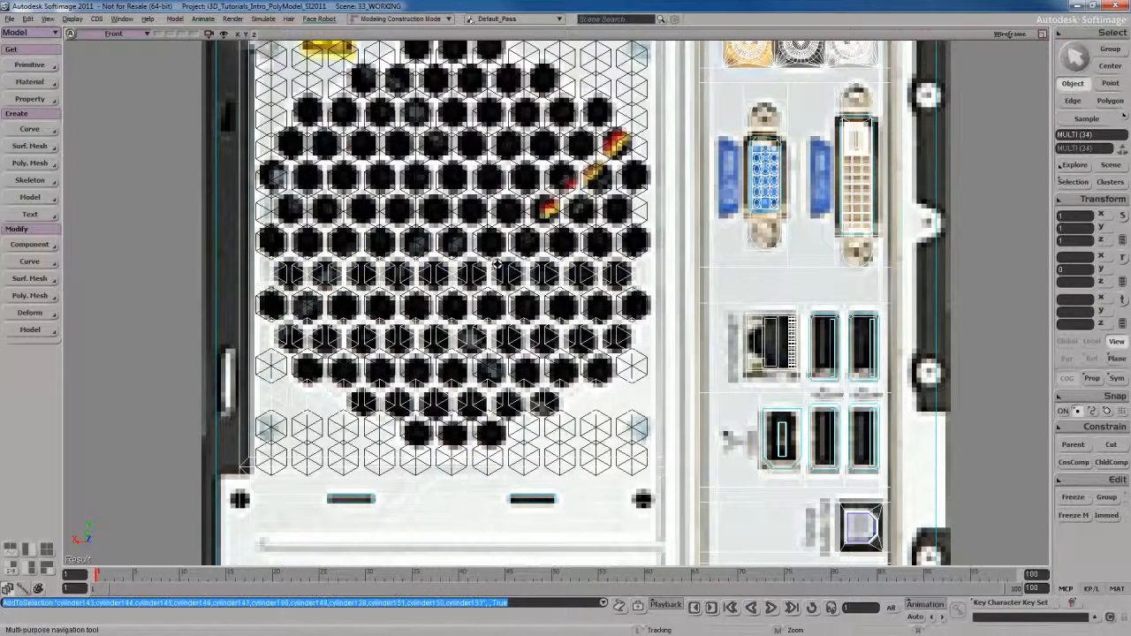
pyautogui.moveTo(503, 240); pyautogui.dragTo(494, 301)
pyautogui.keyDown('shift'); pyautogui.moveTo(252, 267); pyautogui.dragTo(638, 274); pyautogui.keyUp('shift')
pyautogui.moveTo(508, 248); pyautogui.dragTo(491, 316)
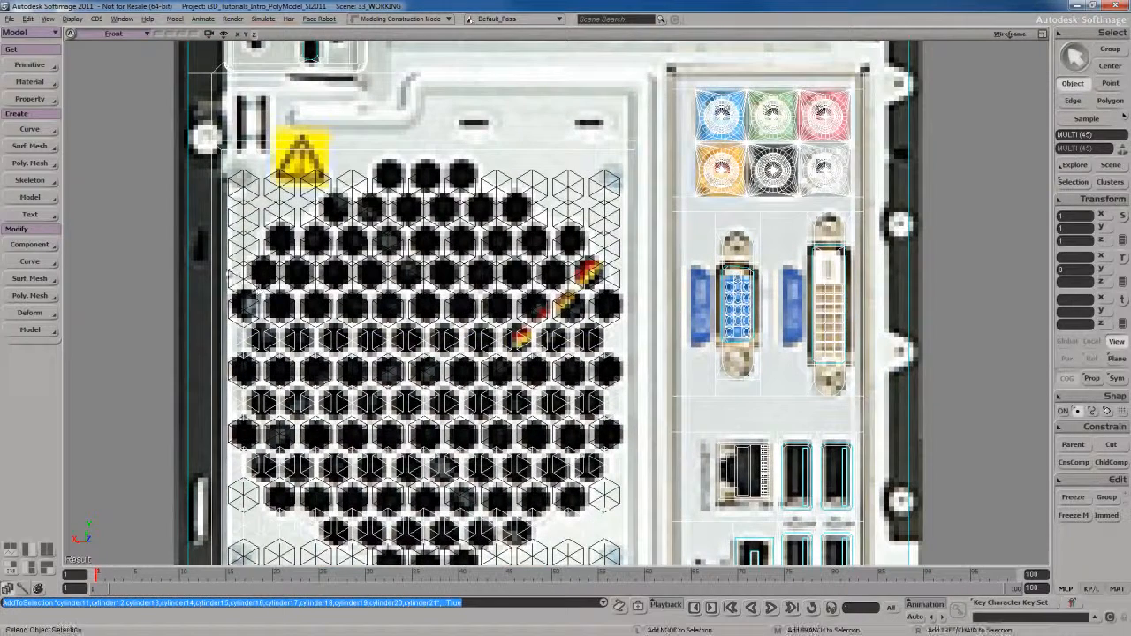
pyautogui.keyDown('shift'); pyautogui.moveTo(225, 275); pyautogui.dragTo(628, 285); pyautogui.keyUp('shift')
pyautogui.moveTo(504, 256); pyautogui.dragTo(504, 293)
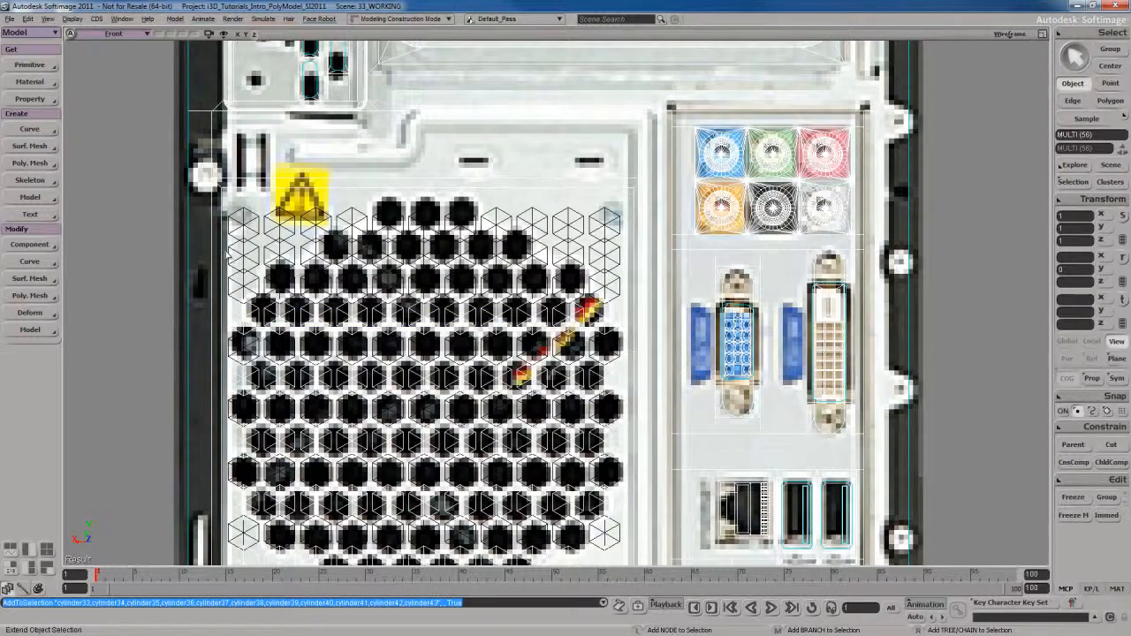
pyautogui.keyDown('shift'); pyautogui.moveTo(603, 268); pyautogui.dragTo(613, 266); pyautogui.keyUp('shift')
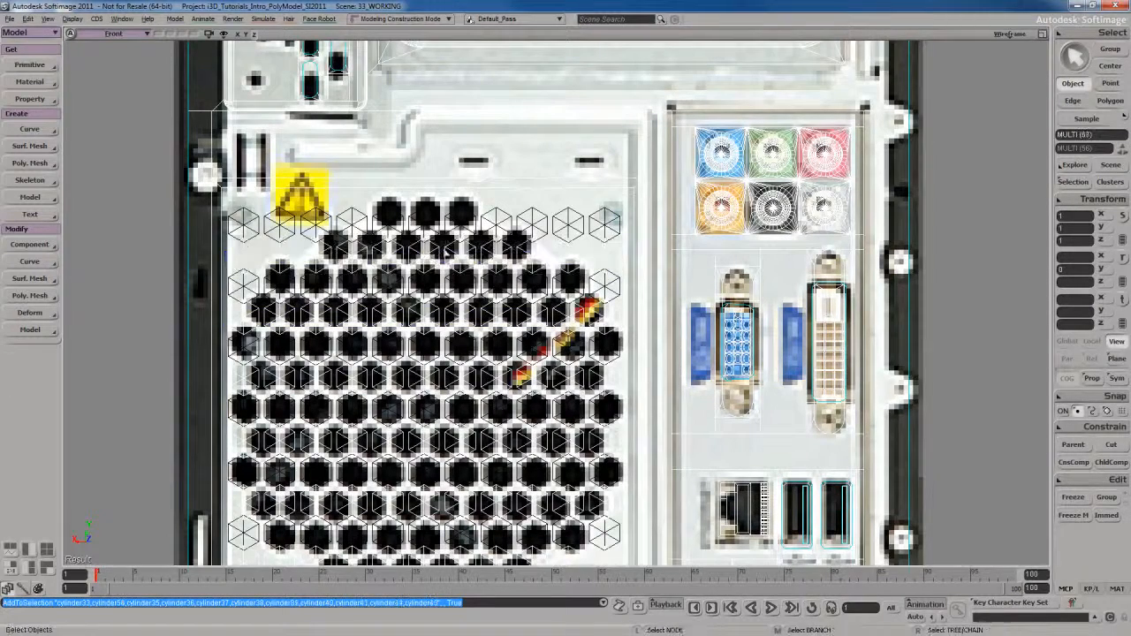
pyautogui.moveTo(453, 342)
pyautogui.mouseDown()
pyautogui.moveTo(459, 290)
pyautogui.moveTo(456, 325)
pyautogui.mouseUp()
pyautogui.press('v')
pyautogui.scroll(-3, 469, 367)
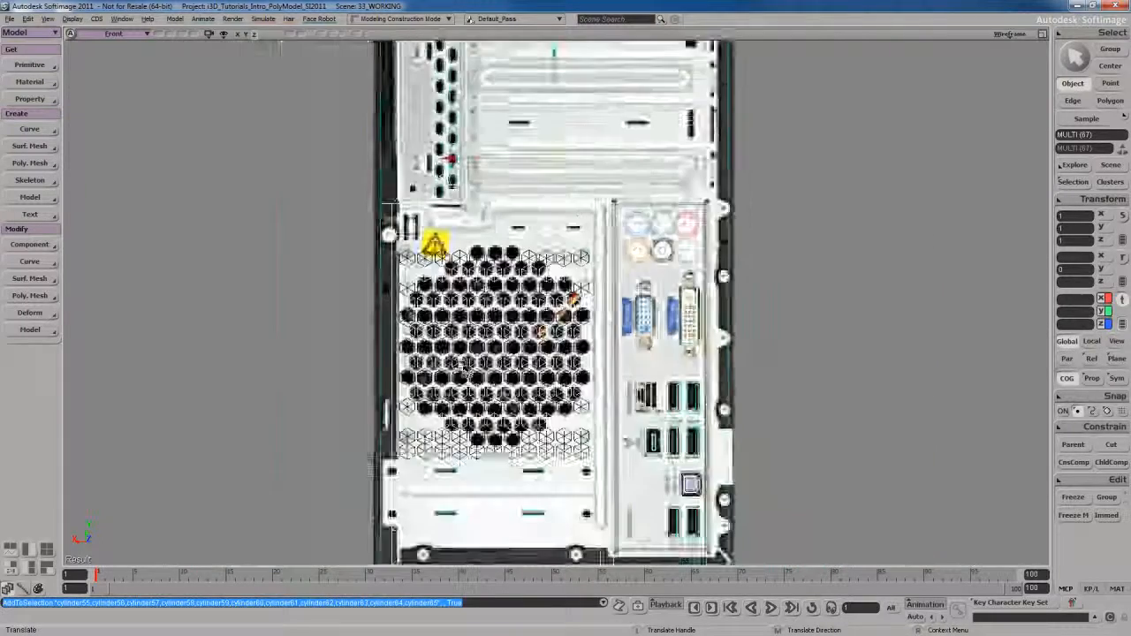
pyautogui.scroll(3, 466, 353)
pyautogui.rightClick(466, 309)
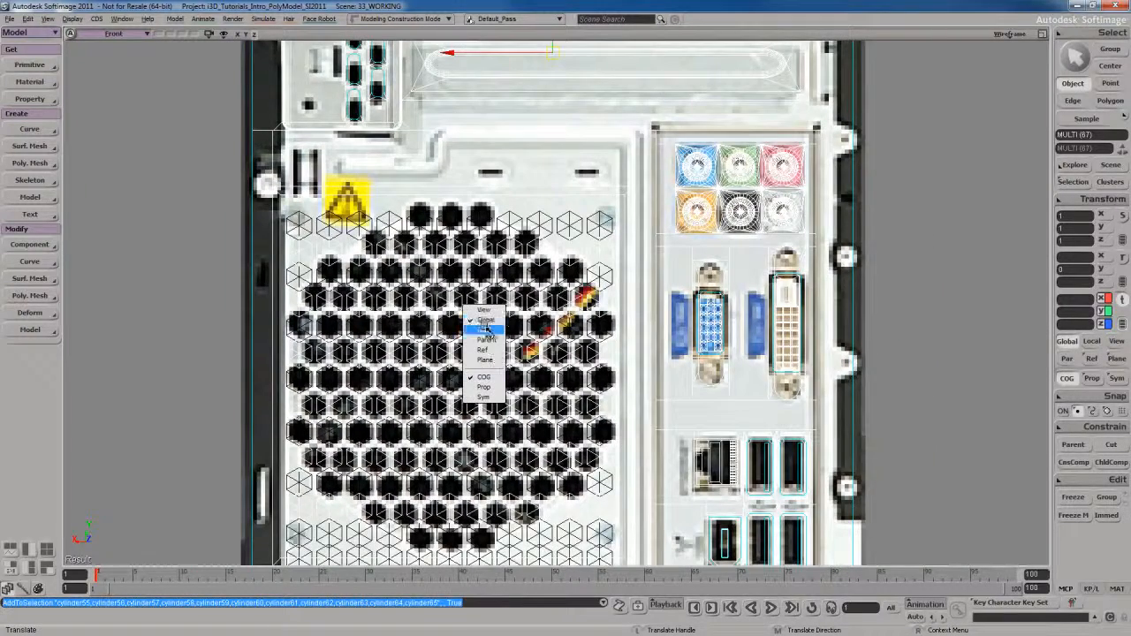
pyautogui.press('Escape')
pyautogui.scroll(-3, 486, 319)
# - Remove the tower's panel meshes from the selection, keeping only the alternate rows of cylinders selected
pyautogui.press('space')
pyautogui.keyDown('ctrl'); pyautogui.keyDown('shift'); pyautogui.moveTo(624, 172); pyautogui.dragTo(628, 217); pyautogui.keyUp('shift'); pyautogui.keyUp('ctrl')
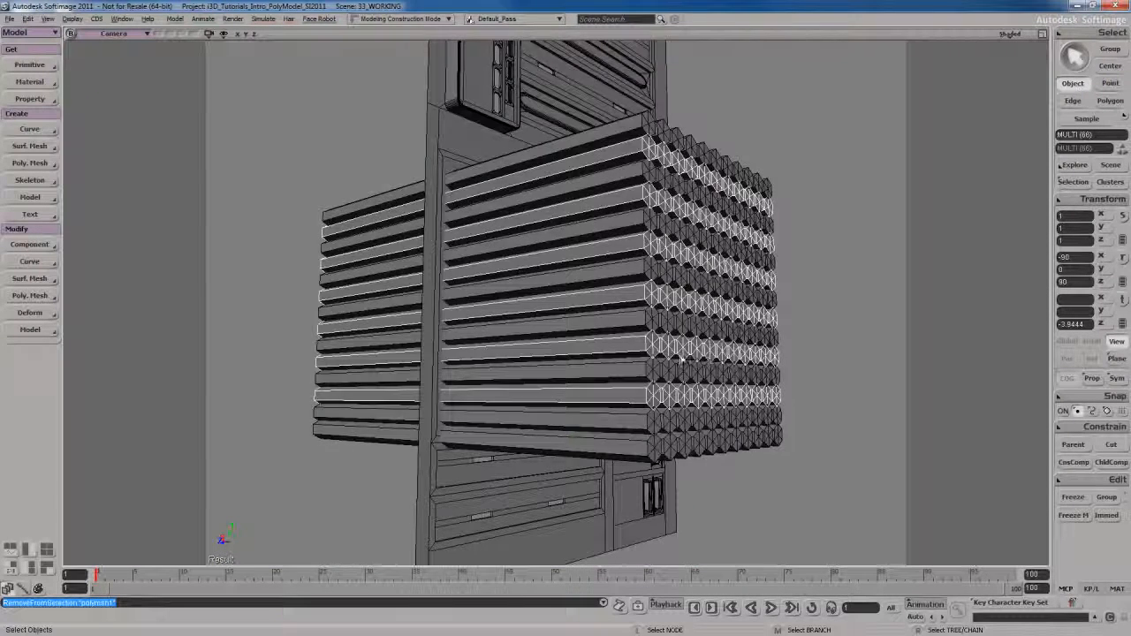
pyautogui.scroll(-5, 657, 294)
pyautogui.scroll(5, 657, 296)
pyautogui.moveTo(651, 308); pyautogui.dragTo(643, 261)
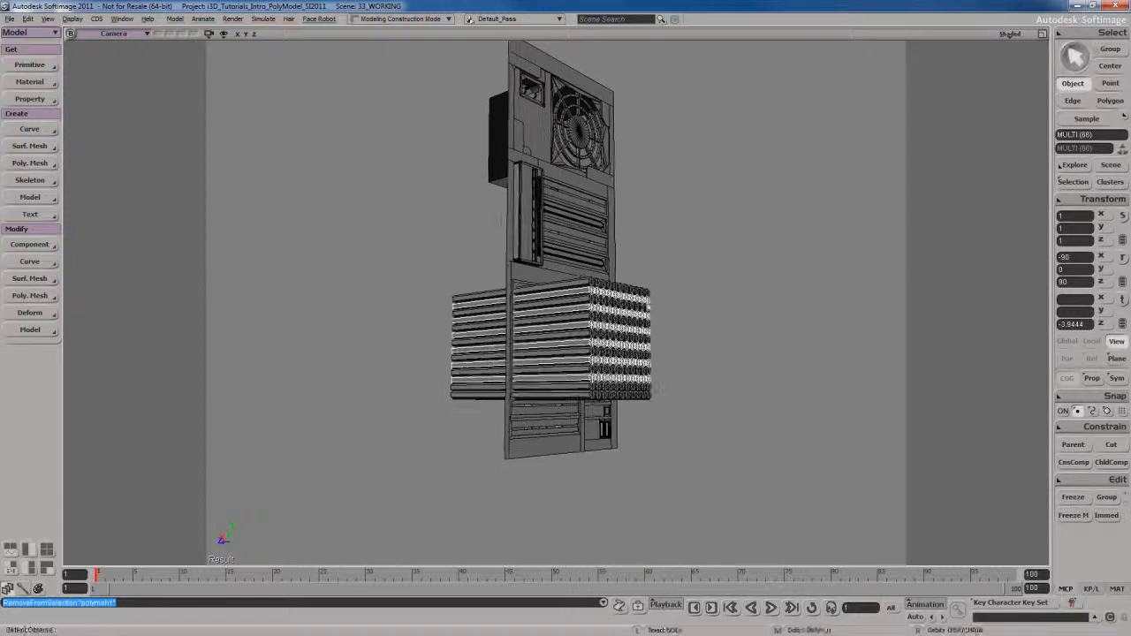
pyautogui.keyDown('shift'); pyautogui.click(596, 247); pyautogui.keyUp('shift')
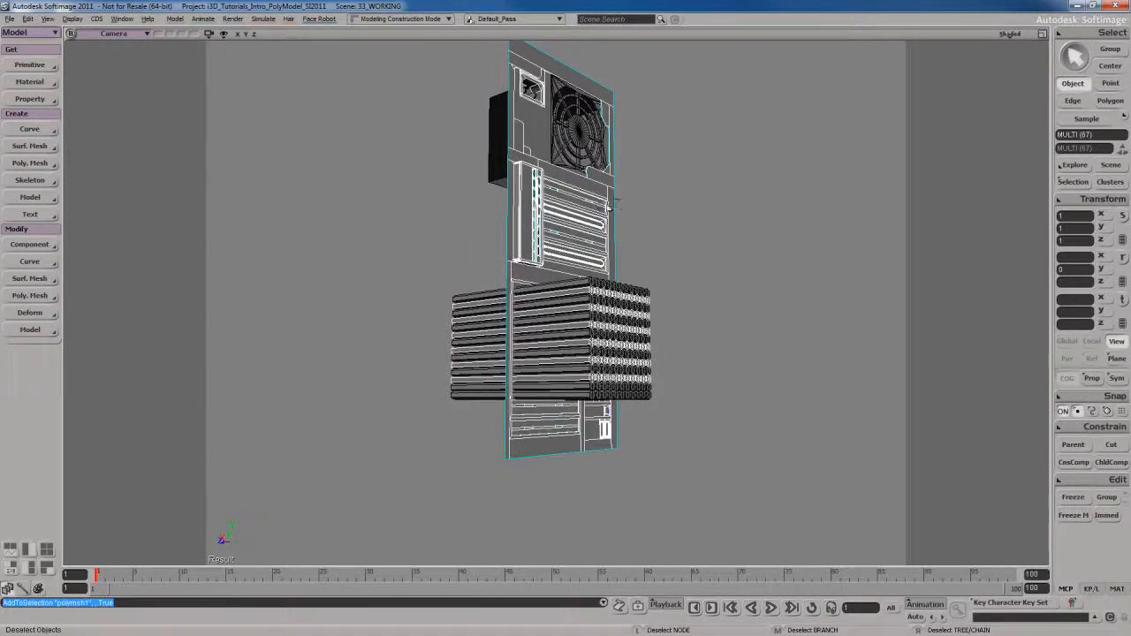
pyautogui.keyDown('ctrl'); pyautogui.keyDown('shift'); pyautogui.moveTo(636, 180); pyautogui.dragTo(608, 207); pyautogui.keyUp('shift'); pyautogui.keyUp('ctrl')
pyautogui.scroll(5, 725, 265)
pyautogui.press('s')
pyautogui.moveTo(683, 382); pyautogui.dragTo(626, 329)
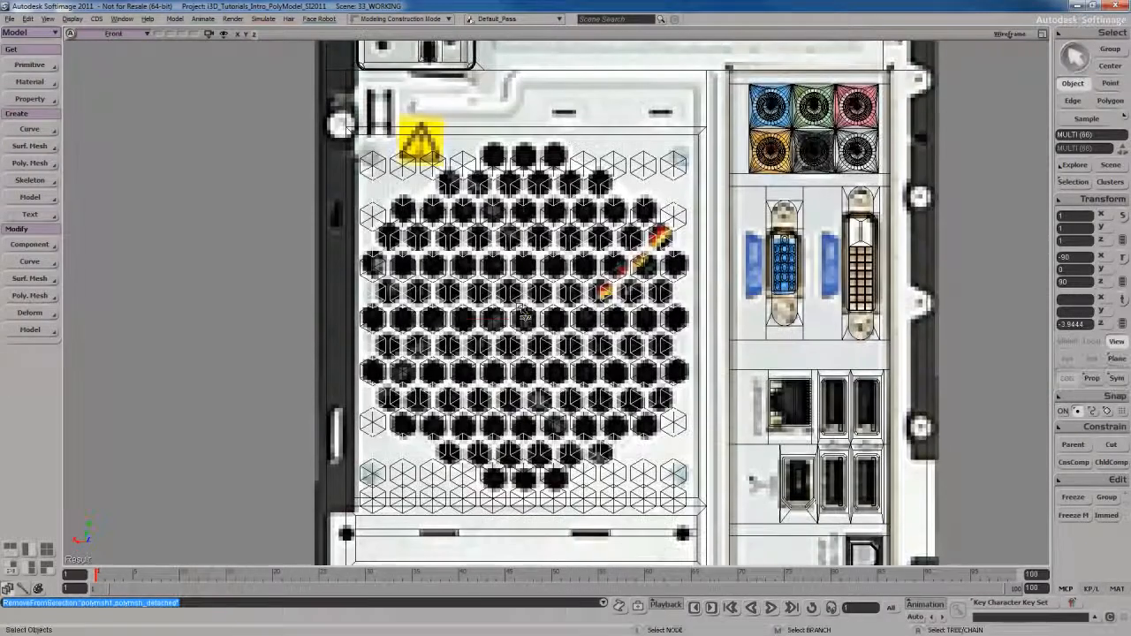
# - Shift the selected alternate rows of cylinders sideways along X to line up with the staggered holes in the reference image
pyautogui.scroll(3, 458, 390)
pyautogui.moveTo(459, 355); pyautogui.dragTo(482, 357)
pyautogui.scroll(-4, 482, 356)
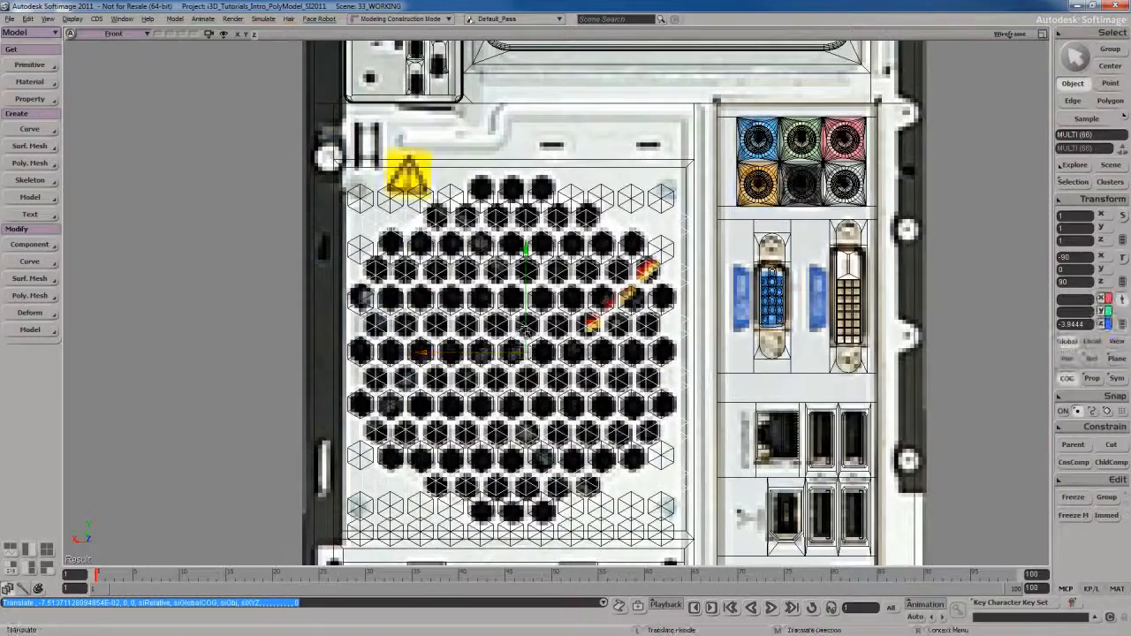
# - Examine the staggered cylinder rows against the back panel in the shaded camera view
pyautogui.press('space')
pyautogui.press('F12')
pyautogui.press('F12')
pyautogui.press('s')
pyautogui.moveTo(757, 303); pyautogui.dragTo(594, 341, button='right')
pyautogui.moveTo(569, 368); pyautogui.dragTo(580, 327)
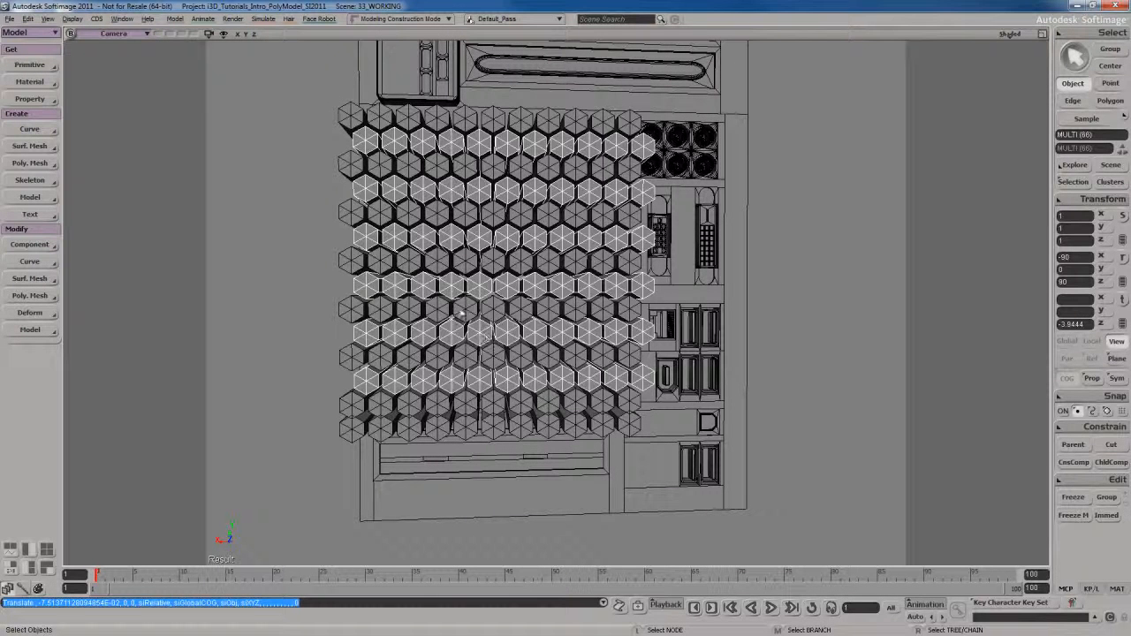
pyautogui.press('s')
pyautogui.moveTo(497, 296); pyautogui.dragTo(502, 320, button='right')
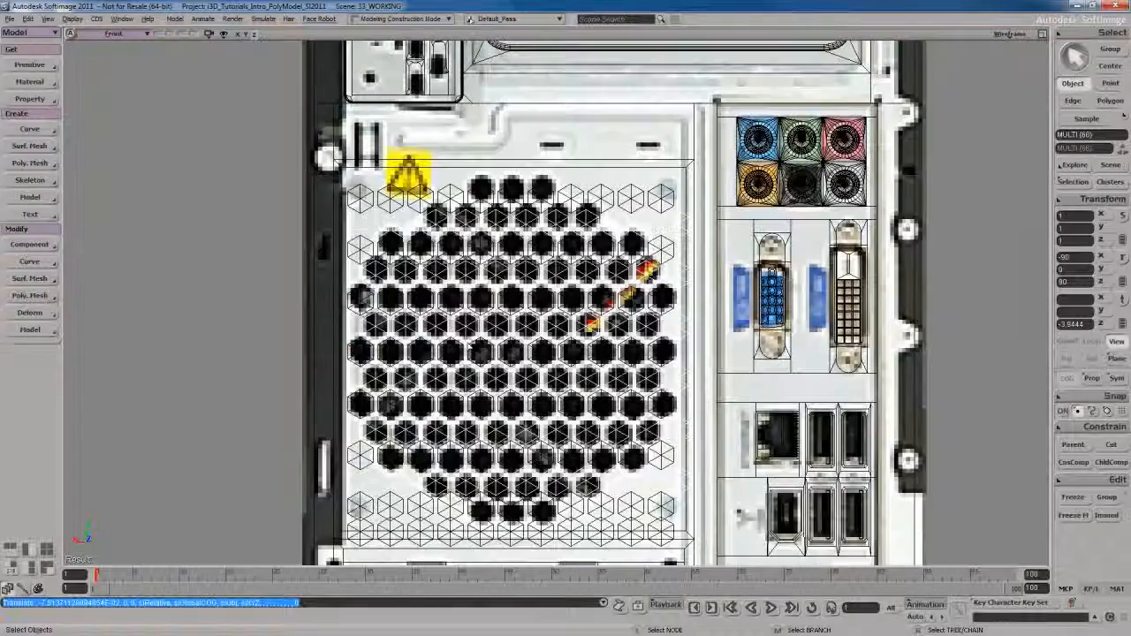
# - Delete the surplus cylinders outside the grille's rounded hole pattern, including those in all four corners and along the right and bottom edges
pyautogui.scroll(3, 583, 301)
pyautogui.moveTo(317, 161); pyautogui.dragTo(428, 177)
pyautogui.keyDown('shift'); pyautogui.moveTo(532, 162); pyautogui.dragTo(594, 212); pyautogui.keyUp('shift')
pyautogui.keyDown('shift'); pyautogui.moveTo(657, 248); pyautogui.dragTo(623, 230); pyautogui.keyUp('shift')
pyautogui.keyDown('shift'); pyautogui.moveTo(659, 315); pyautogui.dragTo(634, 219); pyautogui.keyUp('shift')
pyautogui.press('s')
pyautogui.keyDown('shift'); pyautogui.click(639, 327); pyautogui.keyUp('shift')
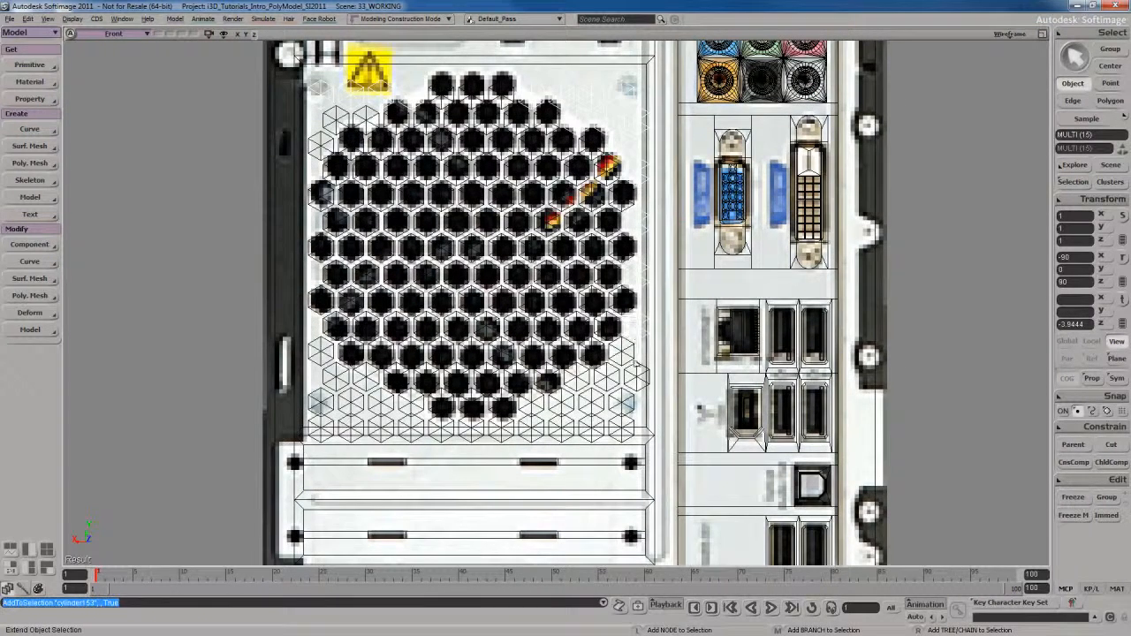
pyautogui.keyDown('shift'); pyautogui.moveTo(614, 396); pyautogui.dragTo(577, 426); pyautogui.keyUp('shift')
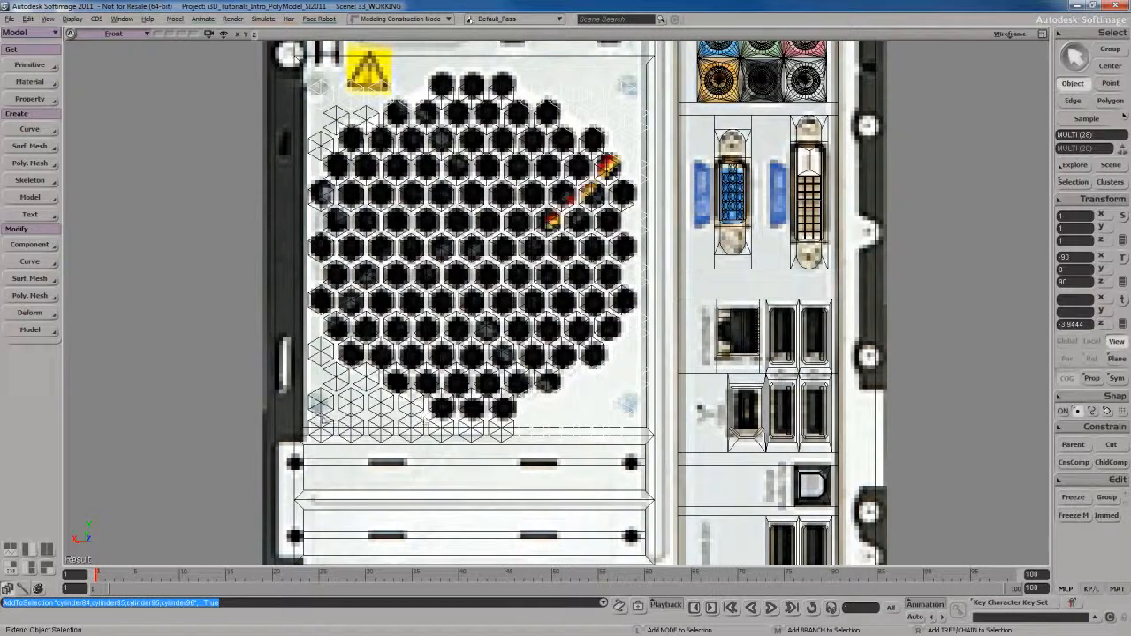
pyautogui.keyDown('shift'); pyautogui.moveTo(515, 428); pyautogui.dragTo(516, 430); pyautogui.keyUp('shift')
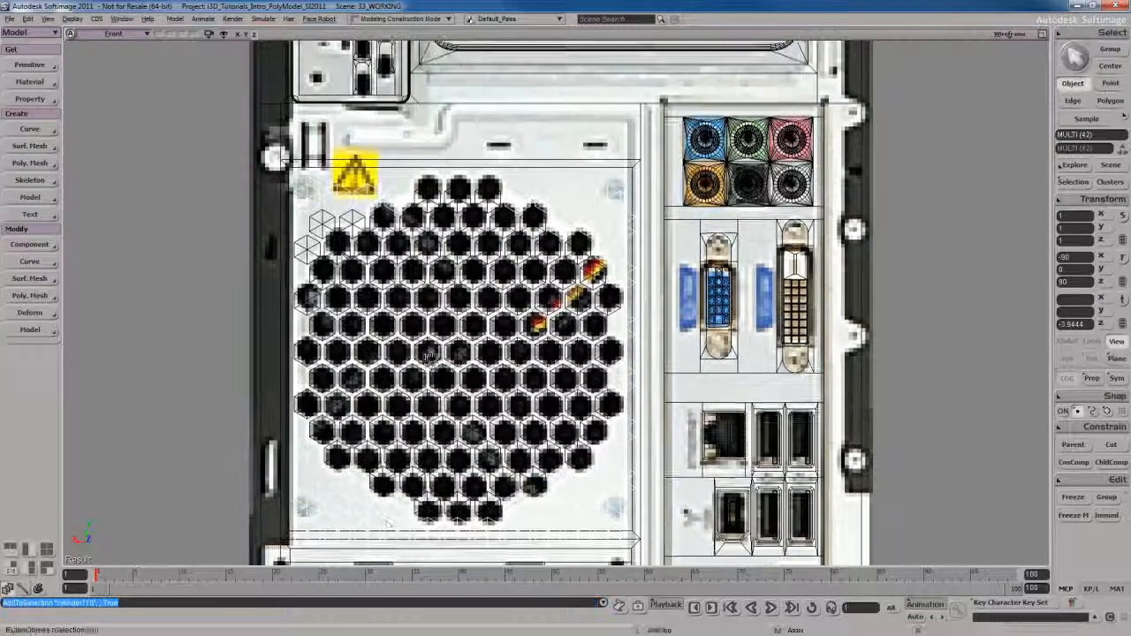
pyautogui.moveTo(329, 245)
pyautogui.mouseDown()
pyautogui.moveTo(359, 235)
pyautogui.moveTo(324, 256)
pyautogui.mouseUp()
pyautogui.moveTo(473, 361); pyautogui.dragTo(471, 321)
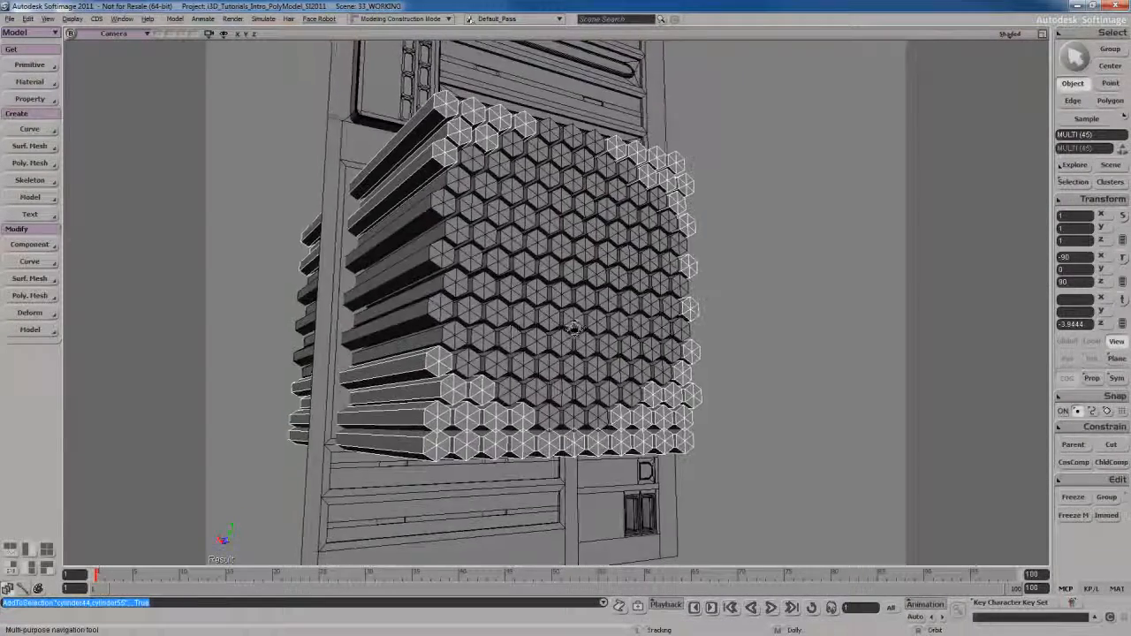
pyautogui.moveTo(575, 328); pyautogui.dragTo(589, 307, button='right')
pyautogui.press('s')
pyautogui.press('space')
pyautogui.press('Delete')
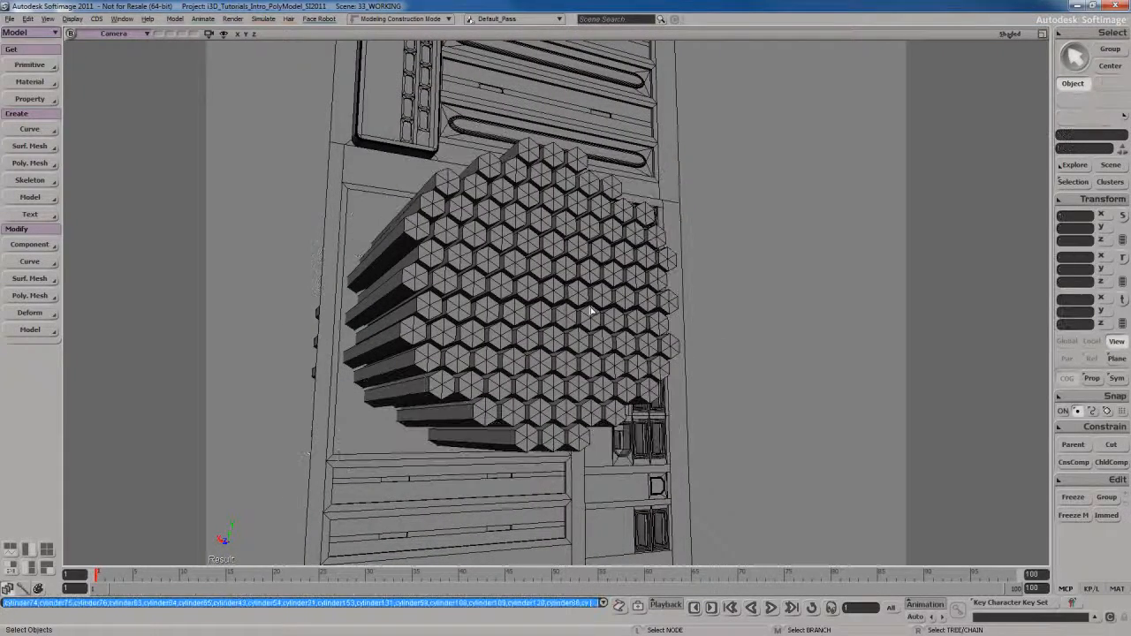
# - Select all the remaining hexagonal cylinders covering the grille holes, leaving the tower's panel meshes out of the selection
pyautogui.press('s')
pyautogui.moveTo(570, 270); pyautogui.dragTo(566, 290)
pyautogui.moveTo(565, 290); pyautogui.dragTo(442, 309, button='right')
pyautogui.press('s')
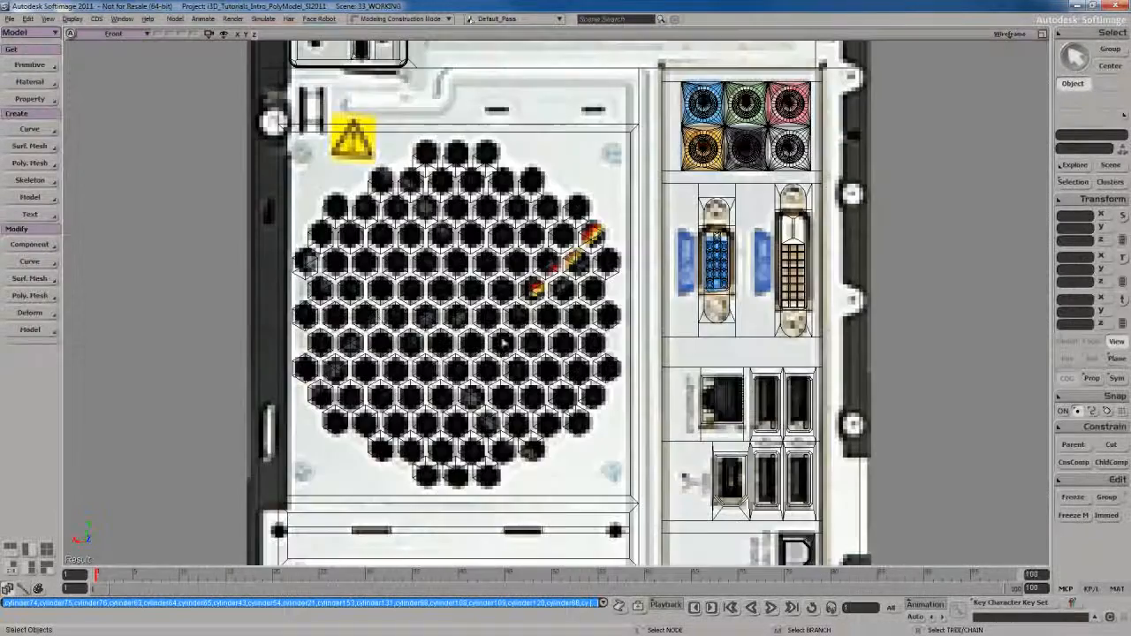
pyautogui.press('s')
pyautogui.moveTo(503, 343); pyautogui.dragTo(599, 476)
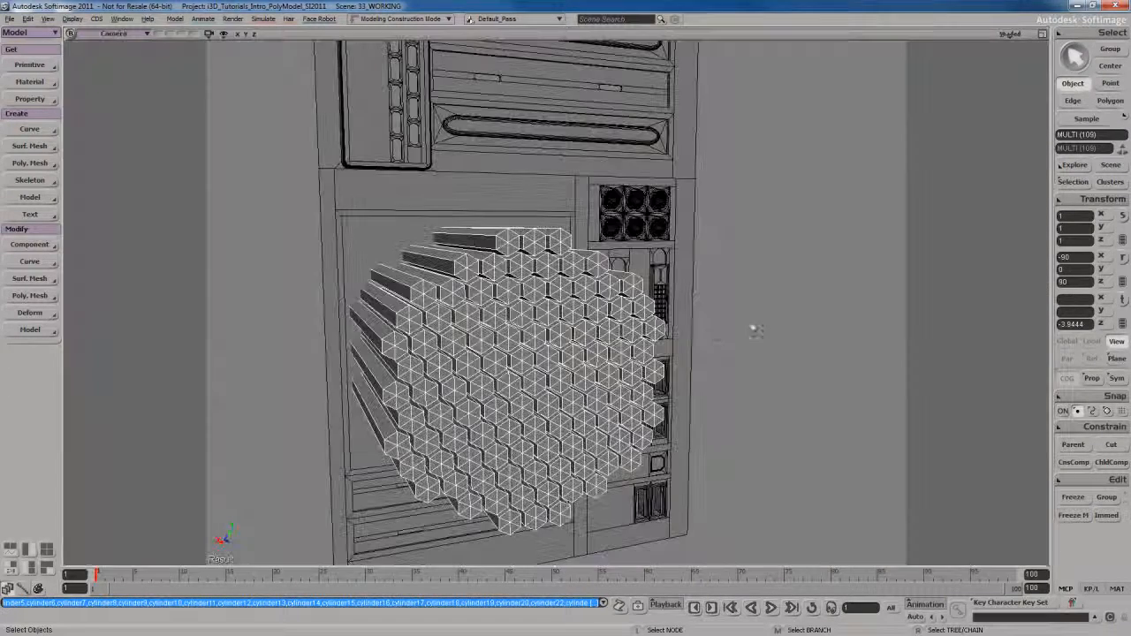
# - Examine from the side how the selected cylinders pass through the back panel, and check the number of selected objects
pyautogui.moveTo(757, 309)
pyautogui.mouseDown(button='right')
pyautogui.moveTo(606, 335)
pyautogui.moveTo(686, 304)
pyautogui.mouseUp(button='right')
pyautogui.moveTo(685, 305); pyautogui.dragTo(701, 275, button='middle')
pyautogui.moveTo(702, 276)
pyautogui.mouseDown(button='right')
pyautogui.moveTo(720, 248)
pyautogui.moveTo(710, 260)
pyautogui.mouseUp(button='right')
pyautogui.moveTo(687, 316); pyautogui.dragTo(728, 200, button='right')
pyautogui.click(611, 288)
pyautogui.moveTo(727, 200); pyautogui.dragTo(594, 414)
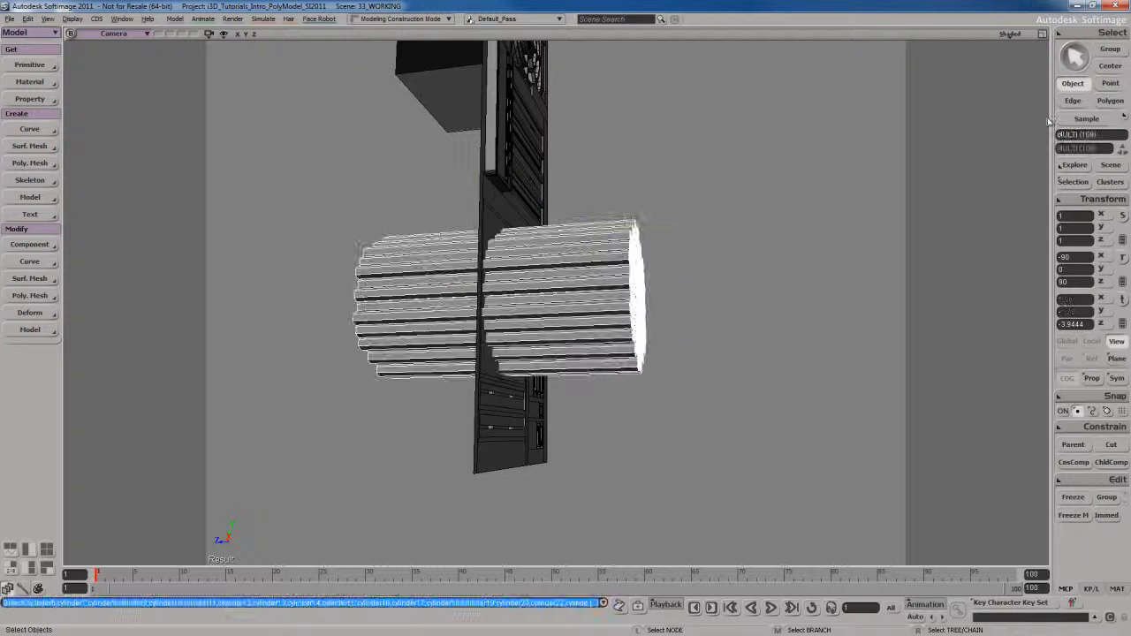
pyautogui.click(1115, 135)
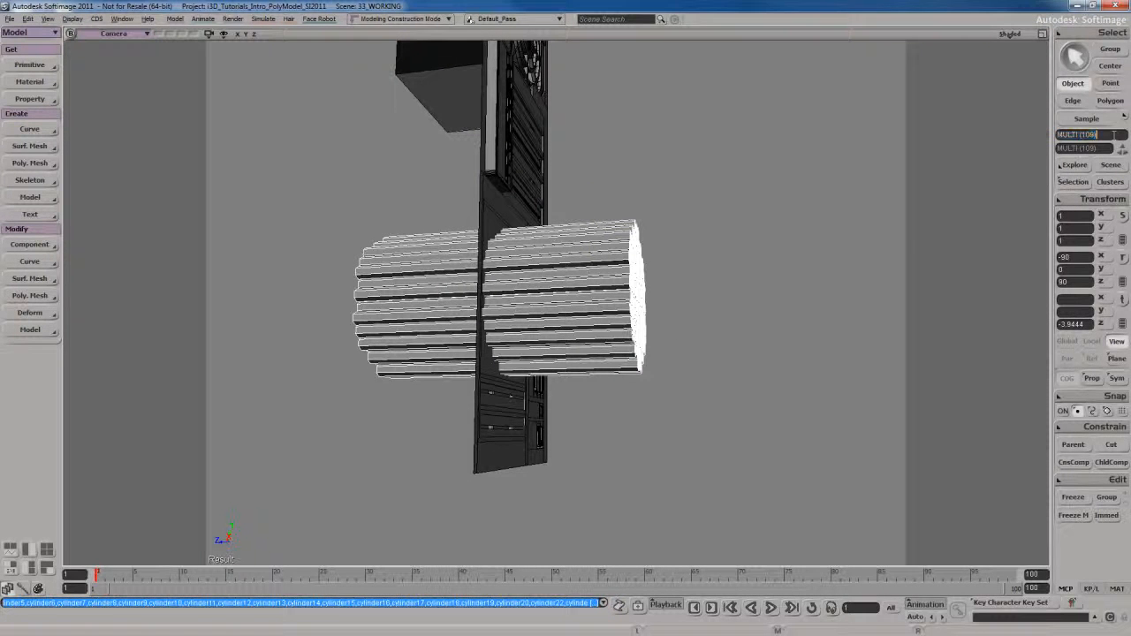
pyautogui.moveTo(693, 273); pyautogui.dragTo(681, 290)
pyautogui.moveTo(734, 219)
pyautogui.mouseDown(button='right')
pyautogui.moveTo(713, 239)
pyautogui.moveTo(740, 222)
pyautogui.mouseUp(button='right')
pyautogui.moveTo(593, 403); pyautogui.dragTo(592, 400)
pyautogui.moveTo(688, 319)
pyautogui.mouseDown(button='right')
pyautogui.moveTo(631, 333)
pyautogui.moveTo(685, 333)
pyautogui.moveTo(679, 321)
pyautogui.mouseUp(button='right')
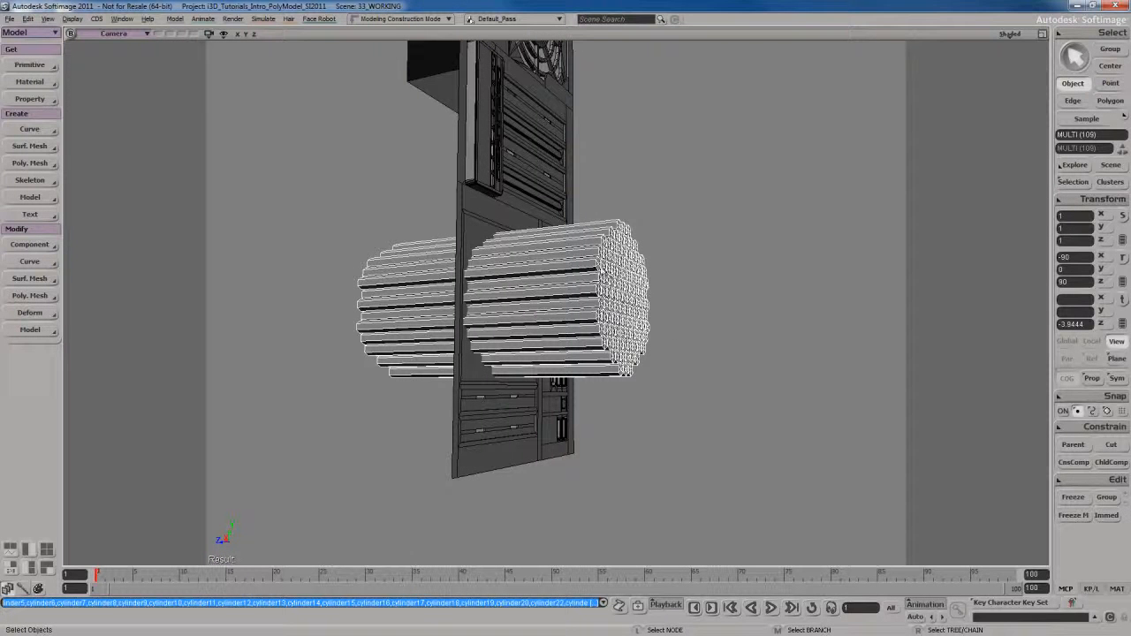
# - Merge the selected cylinders into one polygon mesh with a tolerance of 0, and delete the original input cylinders
pyautogui.rightClick(591, 255)
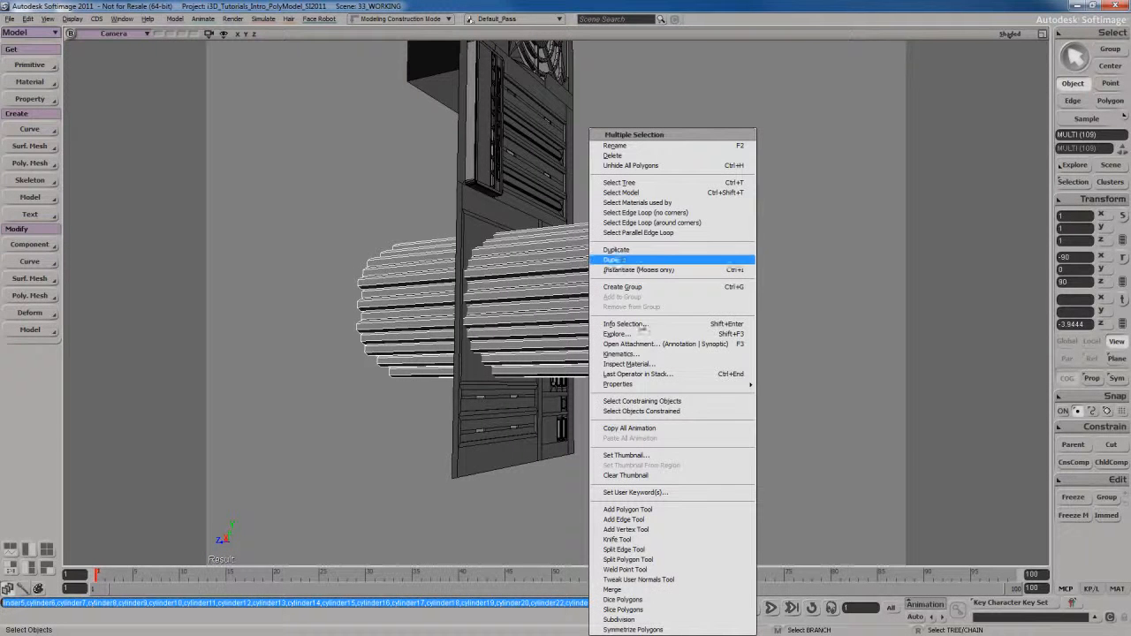
pyautogui.click(613, 590)
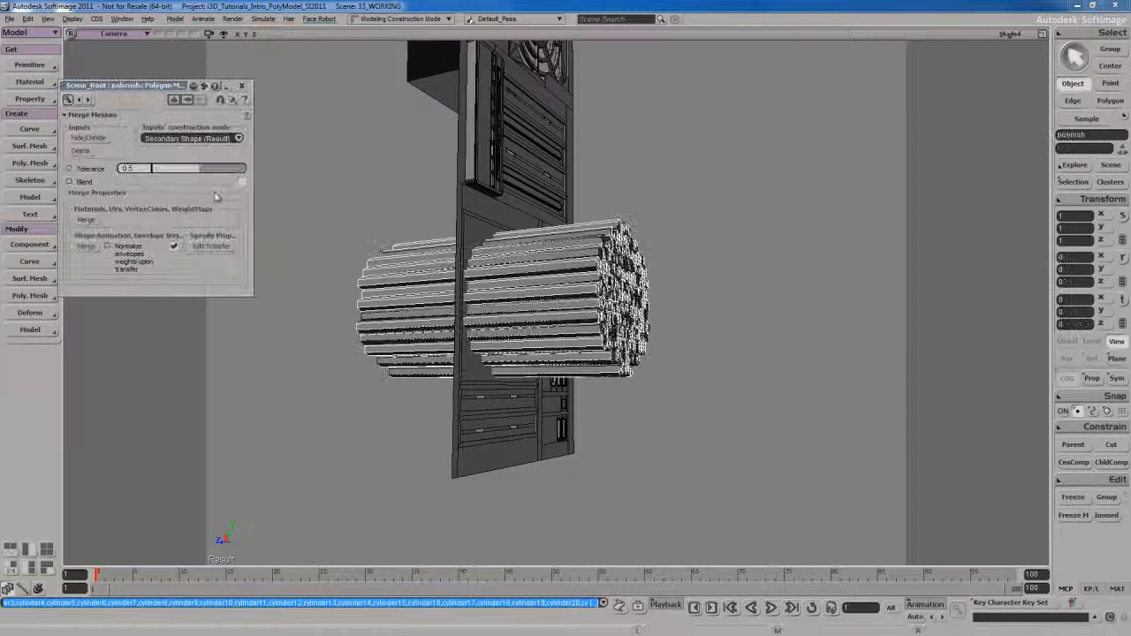
pyautogui.moveTo(200, 171); pyautogui.dragTo(146, 169)
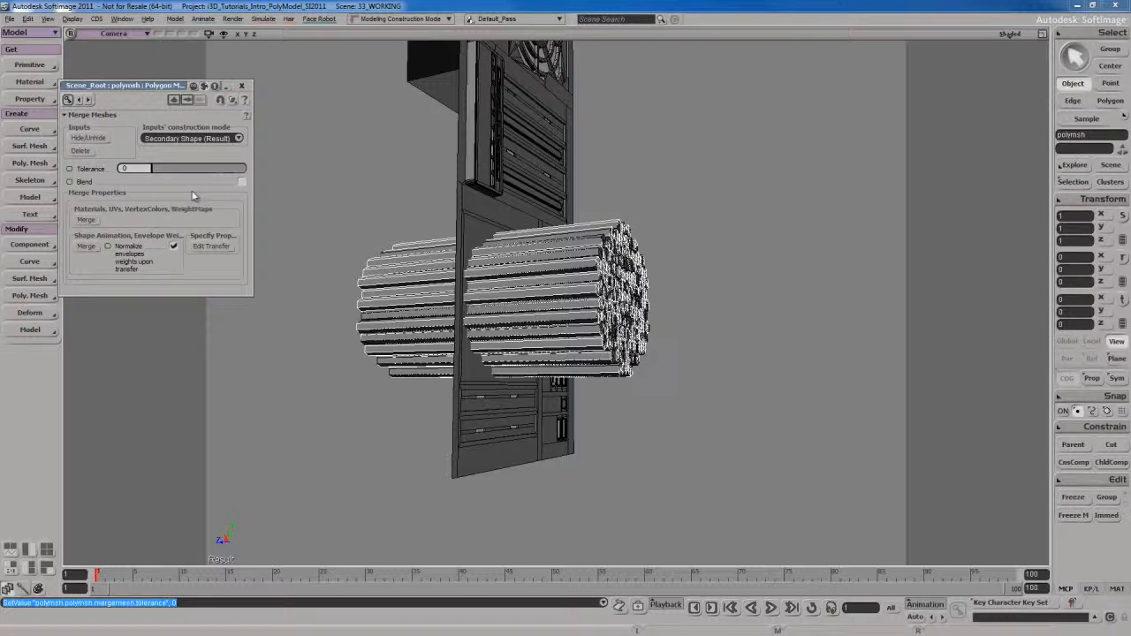
pyautogui.click(86, 151)
pyautogui.press('s')
pyautogui.moveTo(554, 261); pyautogui.dragTo(555, 271, button='right')
pyautogui.click(719, 294)
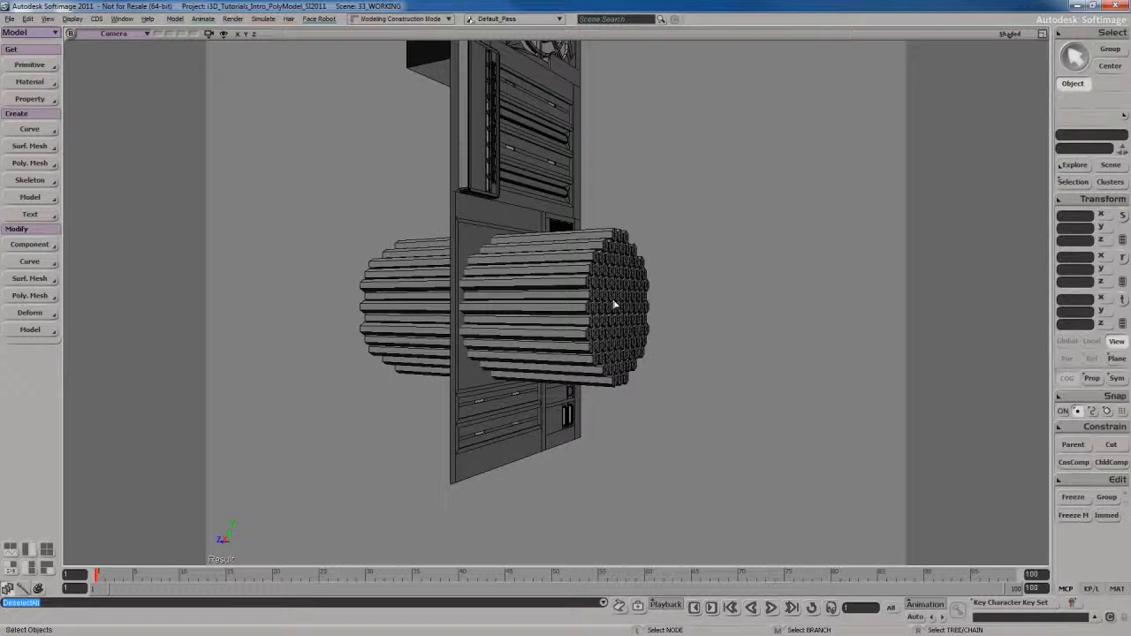
# - Freeze the modeling history of both the merged cylinder mesh and the back panel mesh
pyautogui.click(613, 298)
pyautogui.moveTo(619, 328); pyautogui.dragTo(690, 303, button='right')
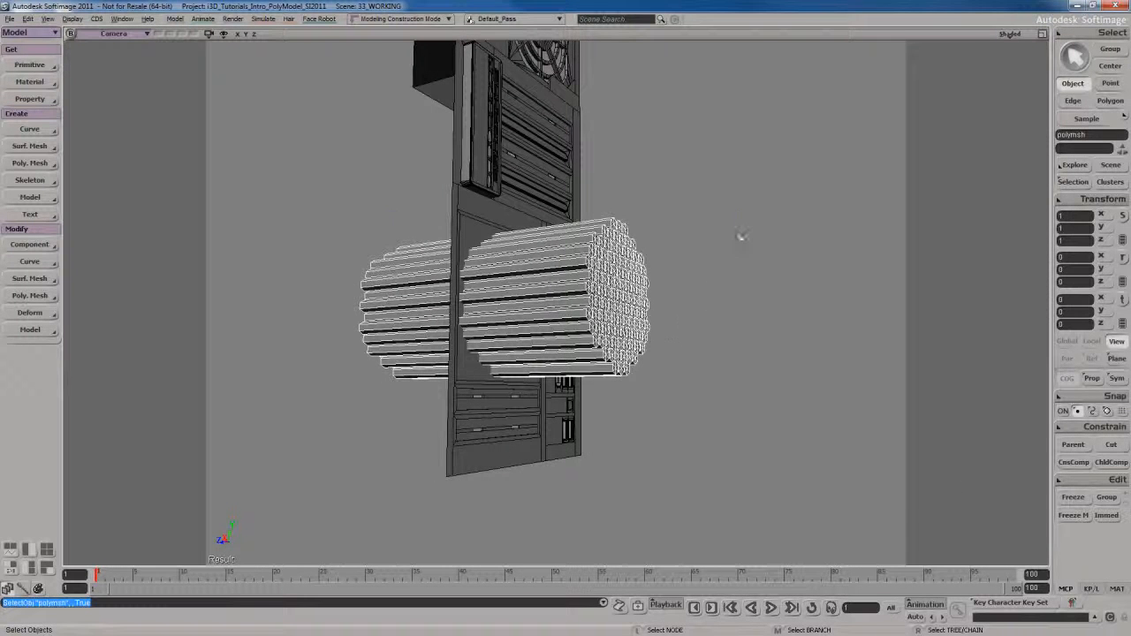
pyautogui.moveTo(742, 236); pyautogui.dragTo(409, 404)
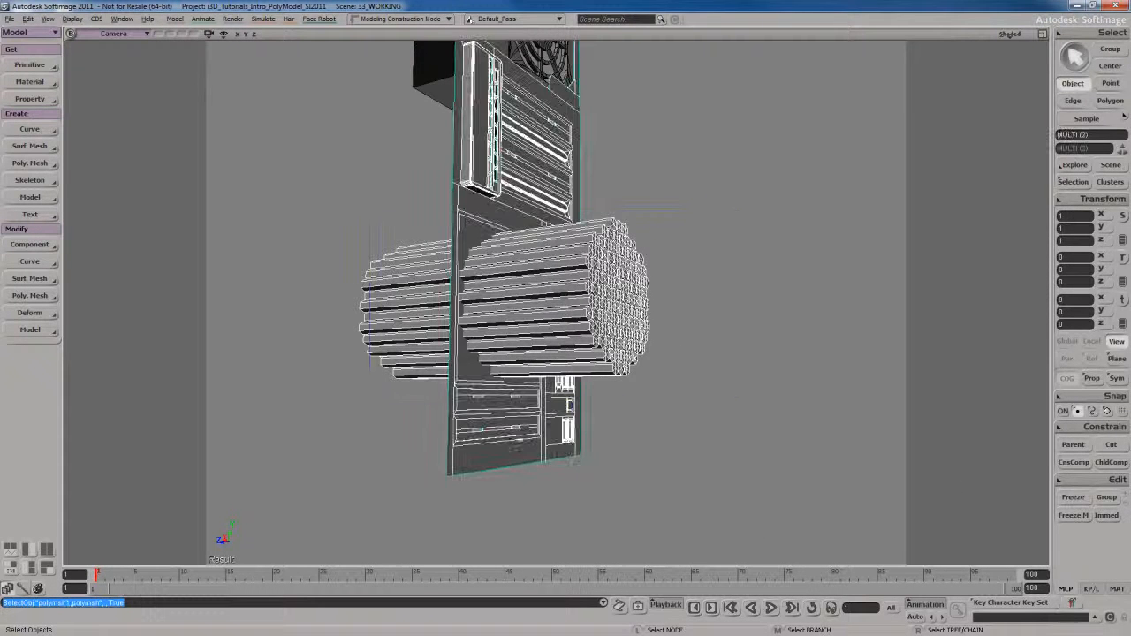
pyautogui.click(1075, 518)
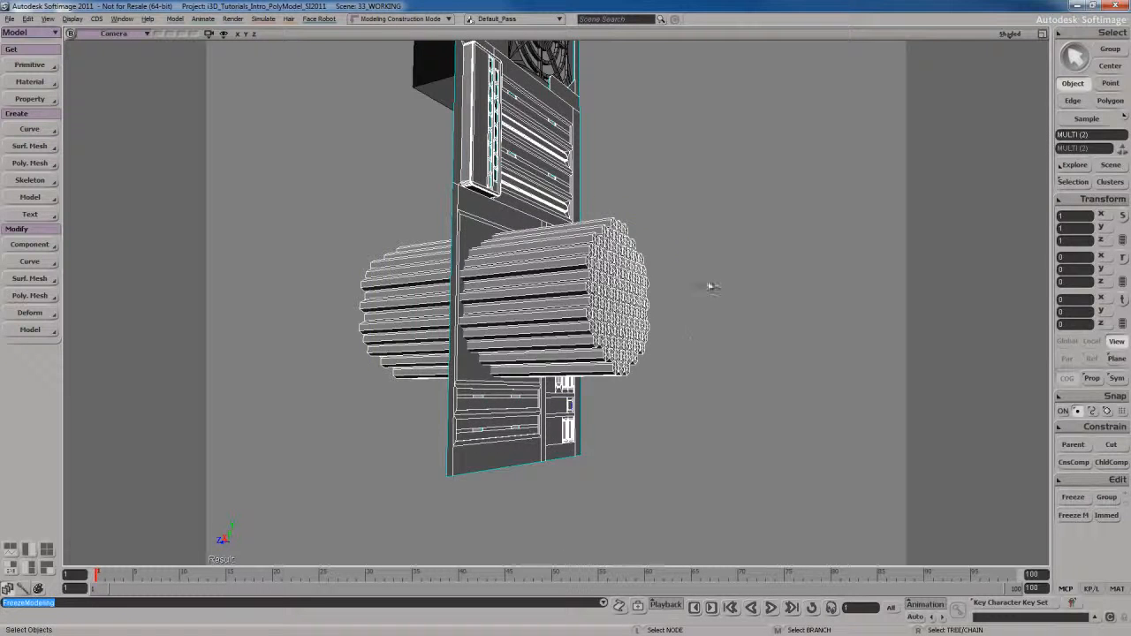
pyautogui.moveTo(697, 263); pyautogui.dragTo(711, 303)
# - Examine the merged cylinder mesh and the separate back panel mesh it passes through
pyautogui.scroll(2, 694, 336)
pyautogui.press('s')
pyautogui.moveTo(692, 342); pyautogui.dragTo(699, 334, button='right')
pyautogui.press('space')
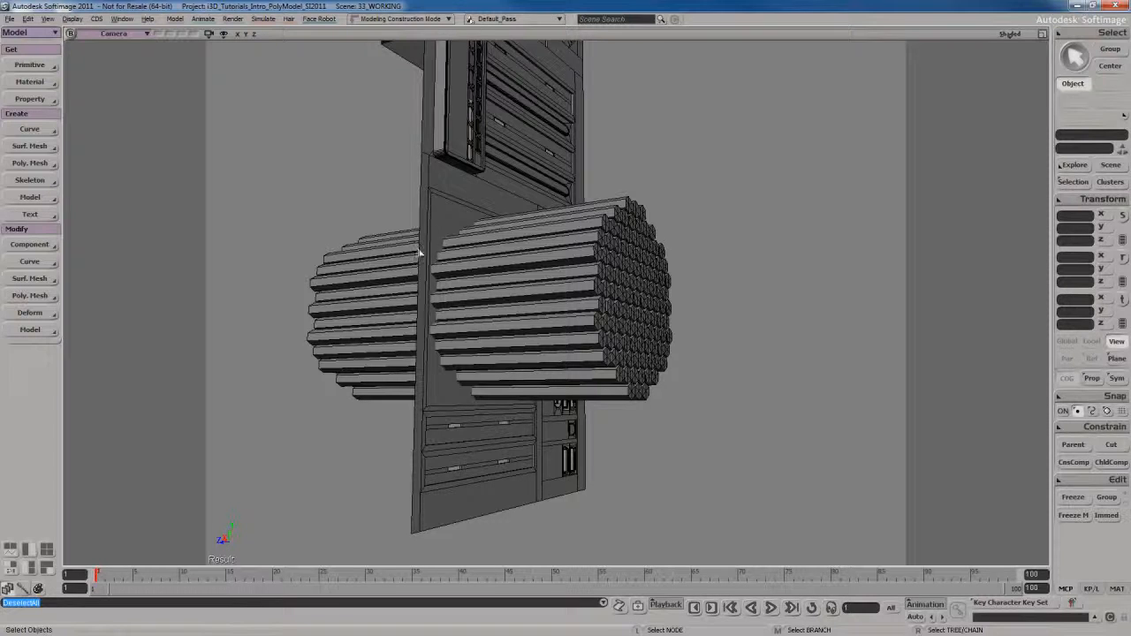
pyautogui.click(433, 220)
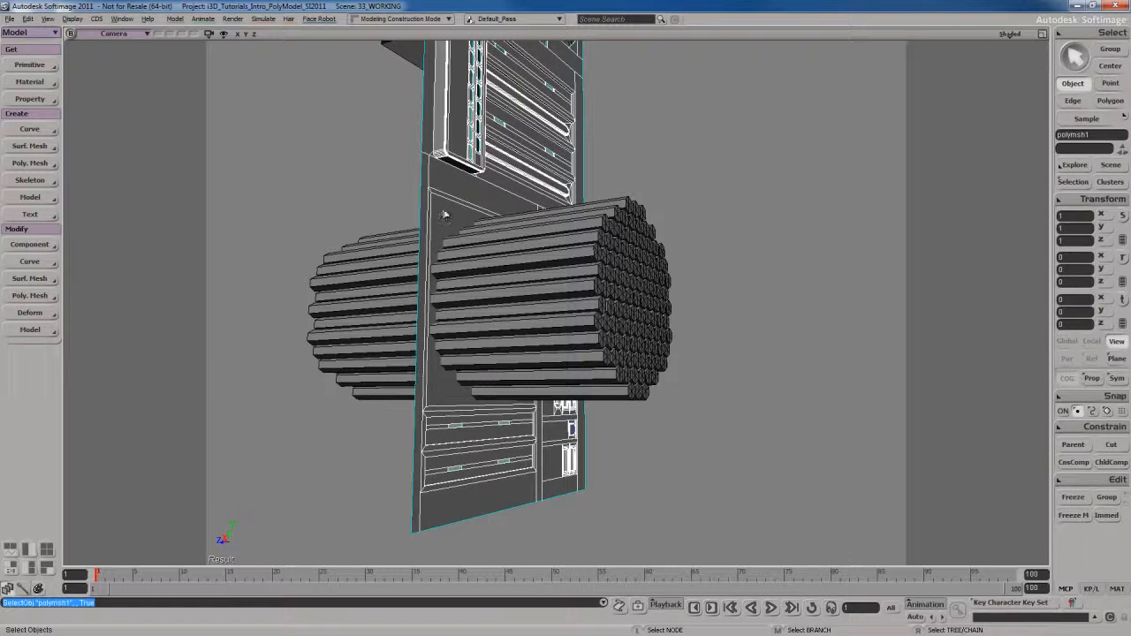
pyautogui.moveTo(632, 166); pyautogui.dragTo(754, 287)
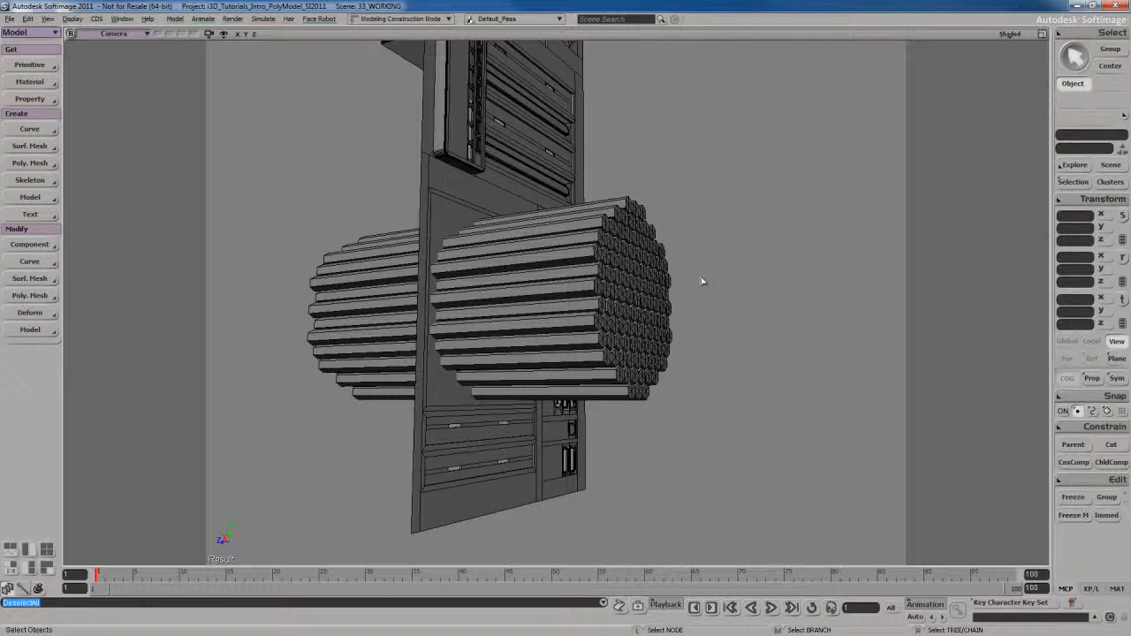